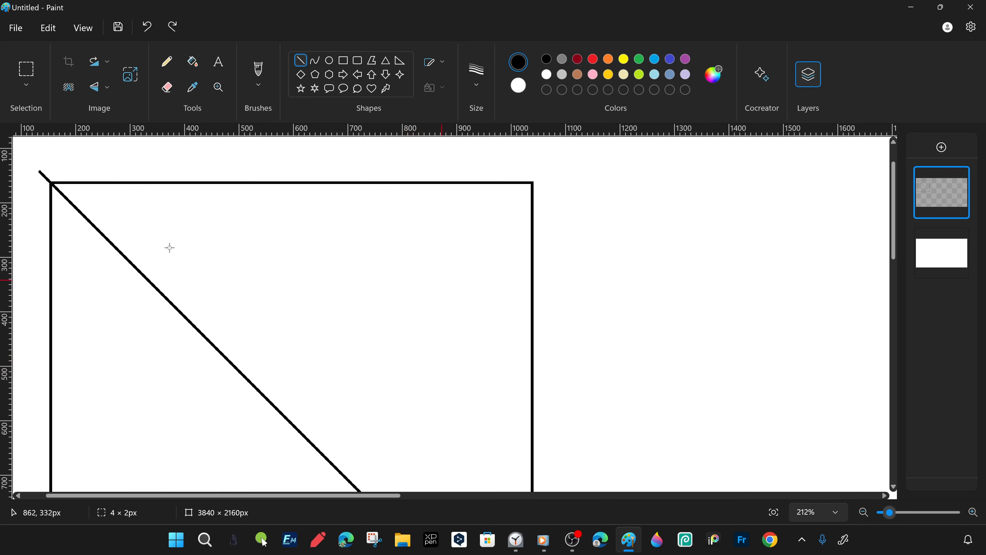
- Add a new layer above the square guide drawing and choose the Curve tool
scroll(169, 248, "down", 4)
scroll(169, 247, "up", 1)
left_click(941, 147)
left_click(315, 61)
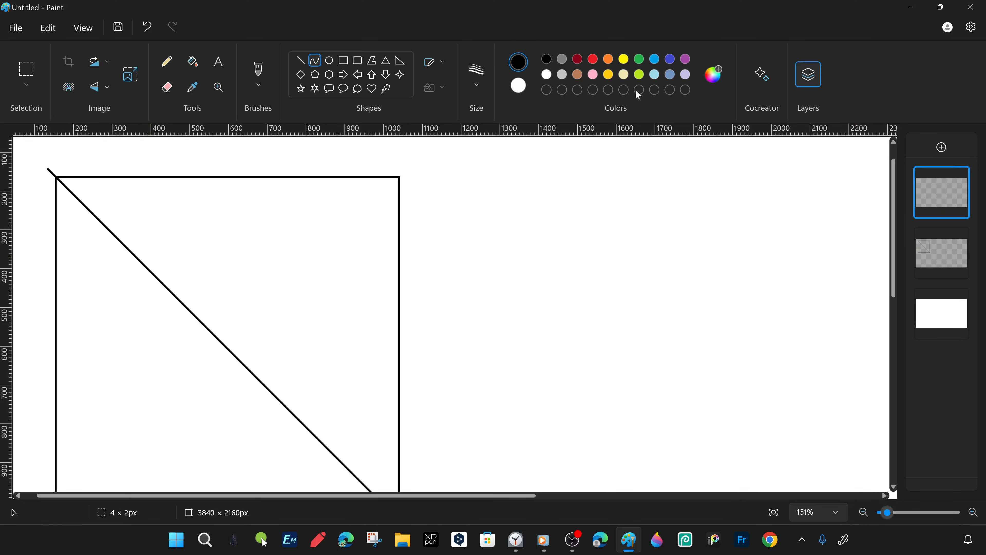
- Set the drawing colour to indigo brightened to full value, #4F5AFF
left_click(671, 59)
scroll(606, 218, "down", 1)
left_click(714, 75)
left_click_drag(538, 154, 540, 124)
left_click(402, 424)
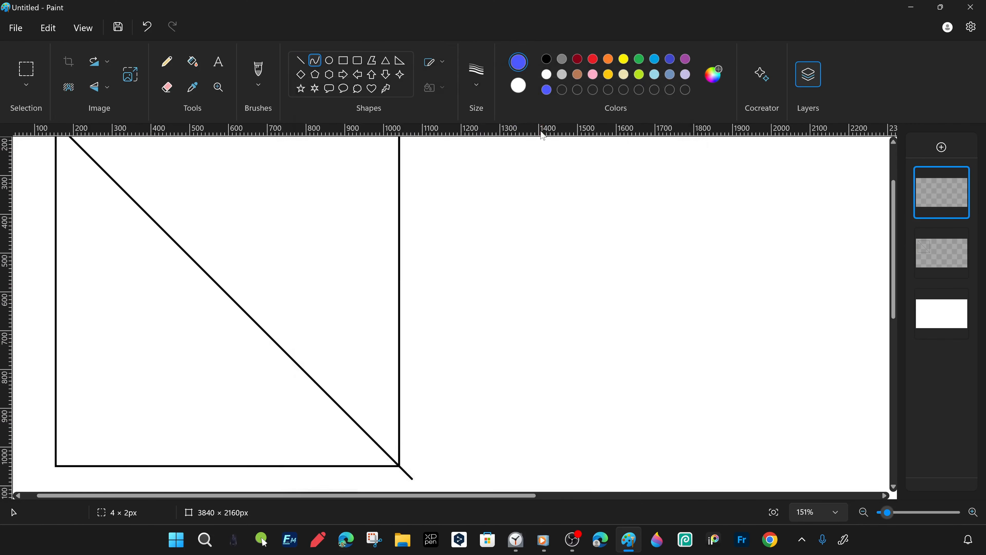
left_click_drag(398, 465, 233, 223)
key("ctrl+z")
scroll(346, 299, "up", 2)
scroll(347, 299, "down", 1)
- Duplicate the square guide layer and flip the copied guide horizontally
right_click(958, 265)
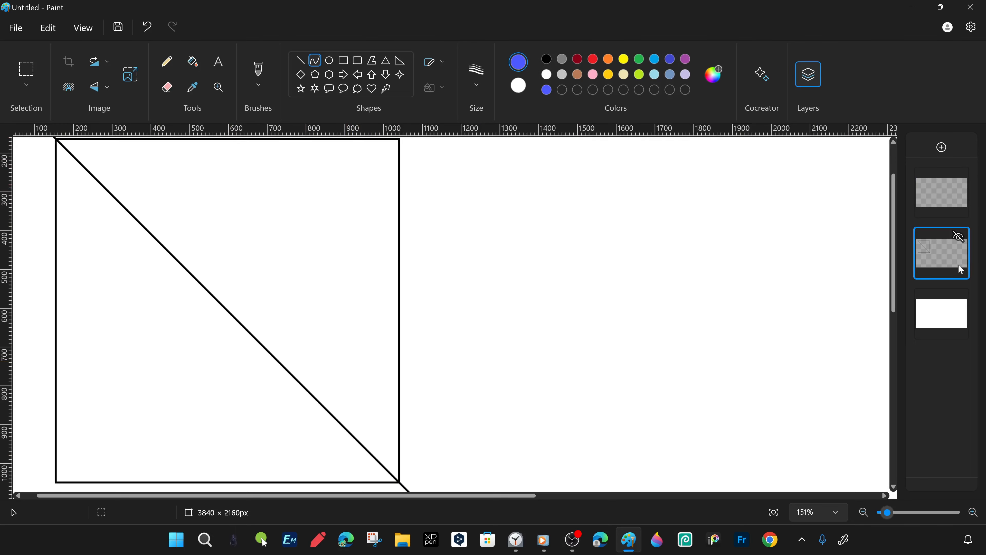
left_click(838, 307)
right_click(249, 205)
mouse_move(306, 379)
left_click(420, 383)
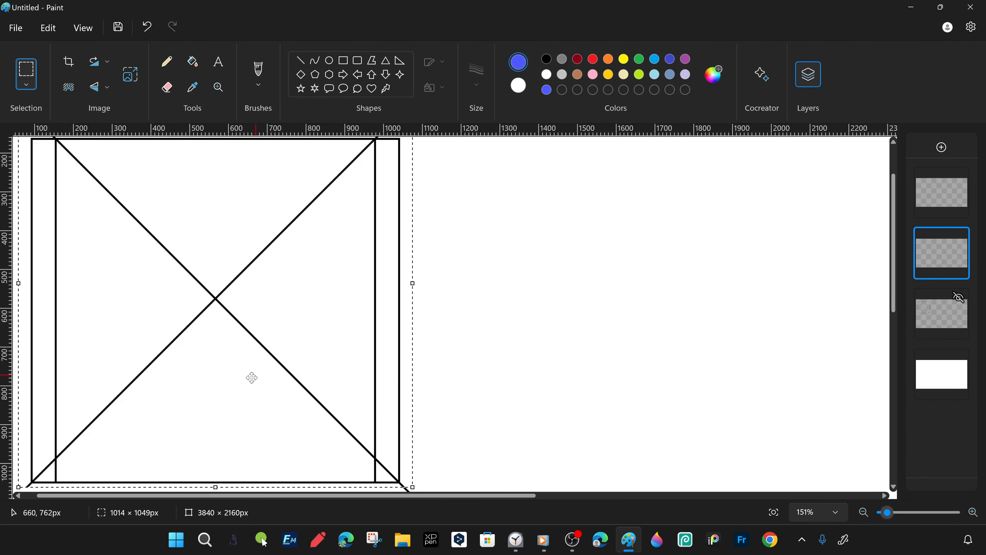
- Move the mirrored guide so its square lies exactly over the original and the two diagonals cross at the centre
left_click_drag(216, 389, 238, 390)
key("Right")
key("Right")
key("Right")
key("Right")
key("Right")
key("Right")
key("Left")
key("Left")
key("Up")
key("Up")
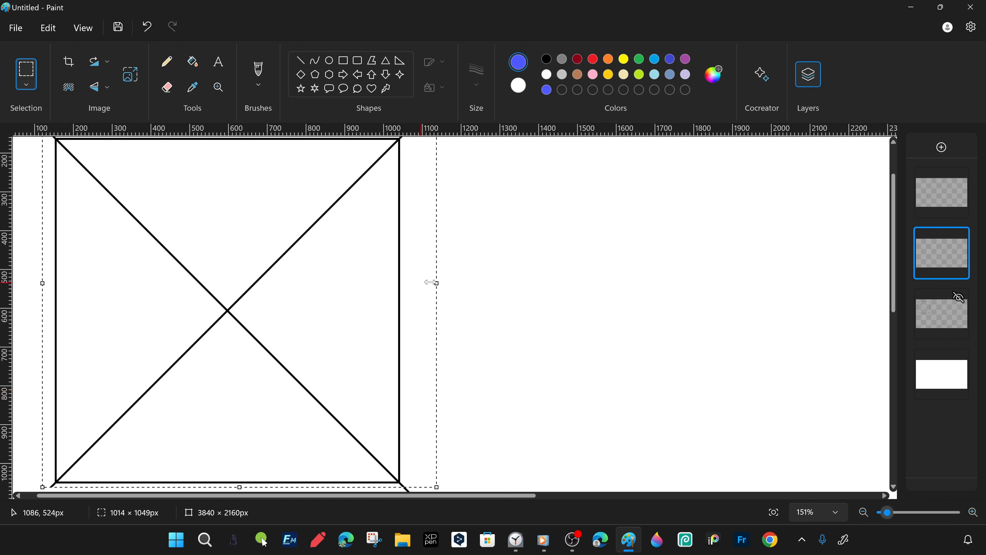
- Make the empty top layer active and choose the Curve tool
left_click(944, 191)
left_click(314, 60)
left_click_drag(63, 142, 400, 482)
key("ctrl+z")
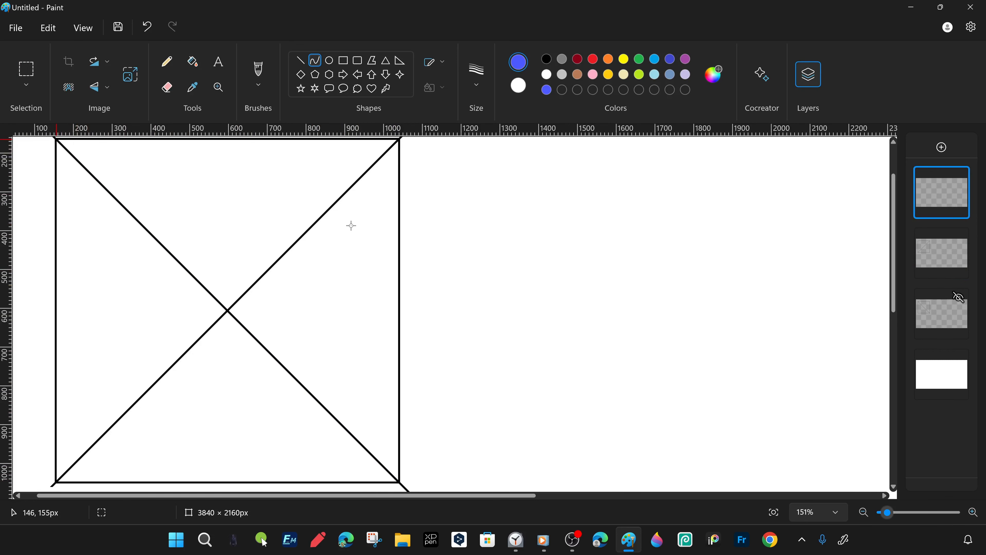
right_click(57, 140)
left_click_drag(56, 140, 399, 482)
key("ctrl+z")
left_click_drag(229, 308, 319, 195)
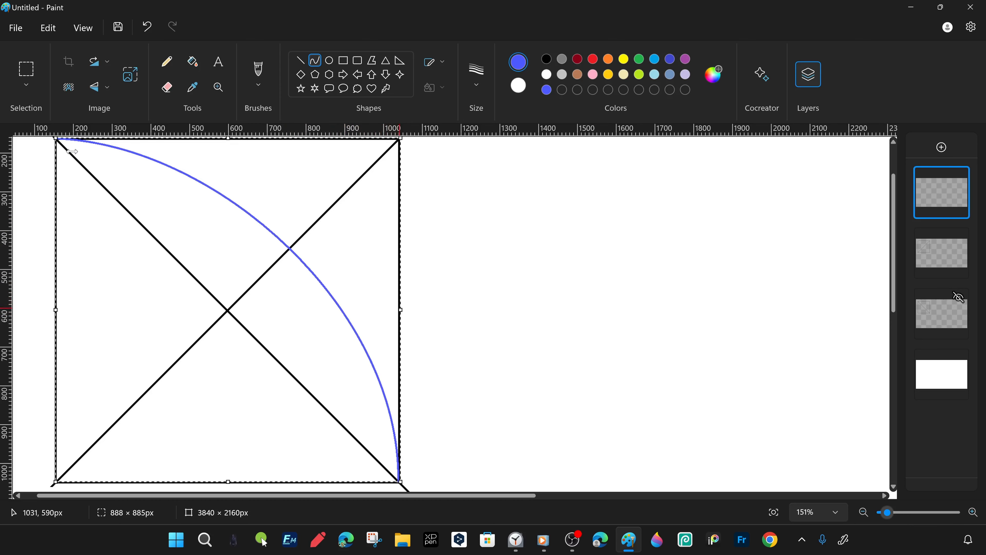
key("ctrl+z")
- Draw a blue curve of about 883 × 881 px from the square's upper-left to lower-right corner, bowed toward the upper-right corner
left_click_drag(57, 140, 399, 482)
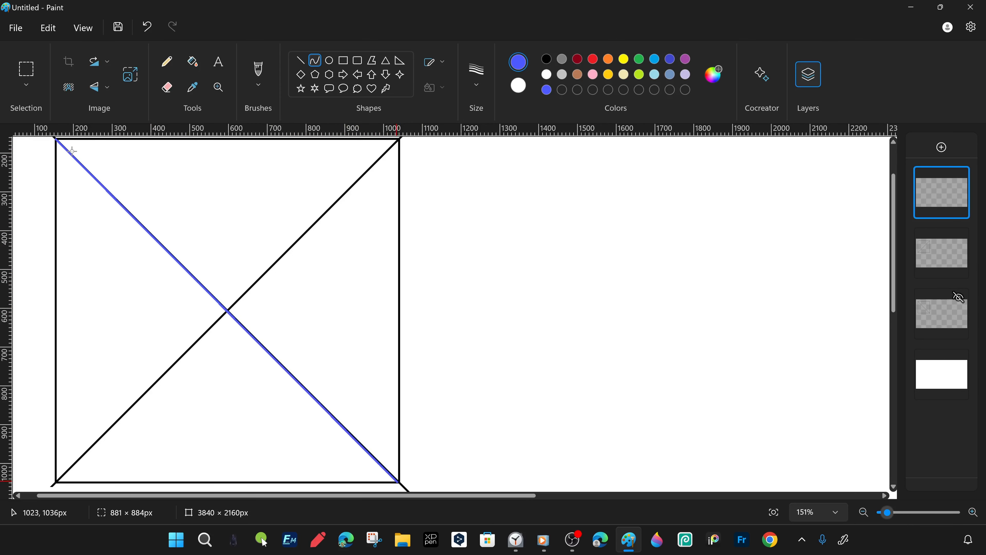
left_click_drag(245, 289, 325, 212)
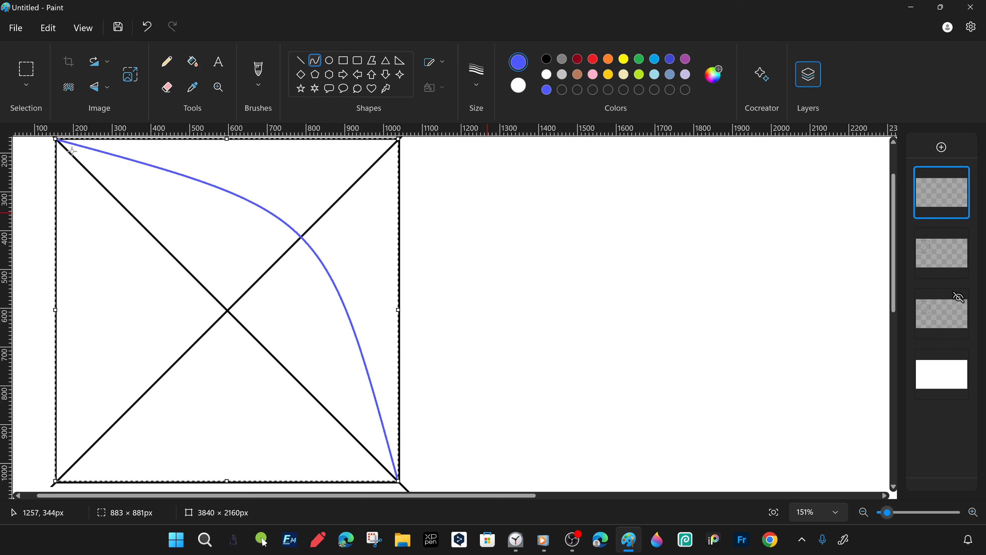
left_click(483, 219)
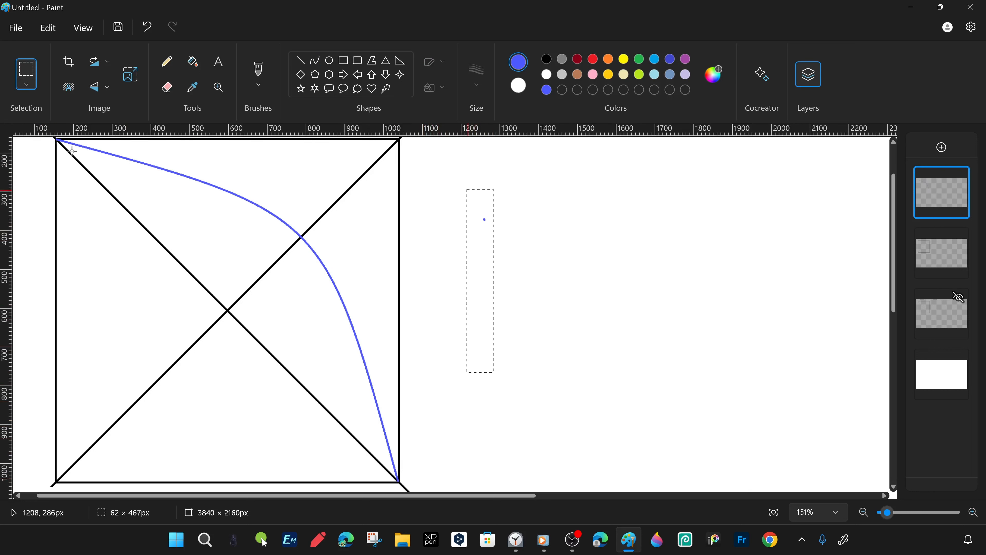
double_click(953, 203)
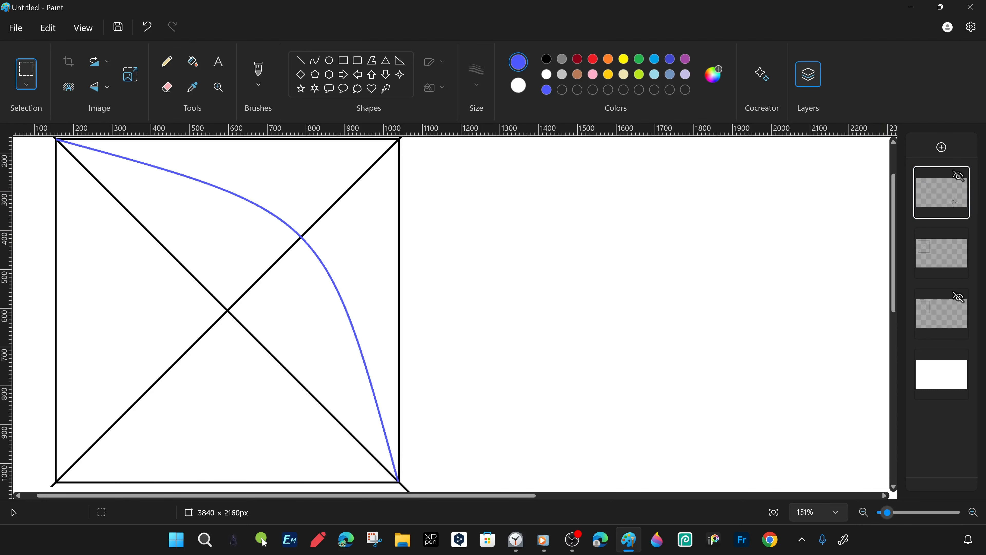
right_click(953, 202)
left_click(780, 233)
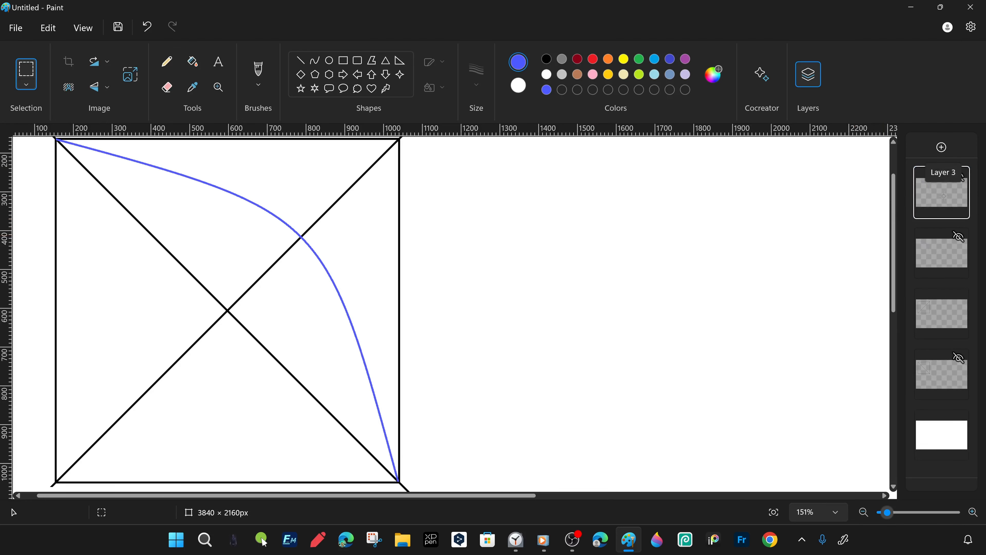
left_click_drag(423, 453, 419, 489)
right_click(364, 298)
mouse_move(427, 237)
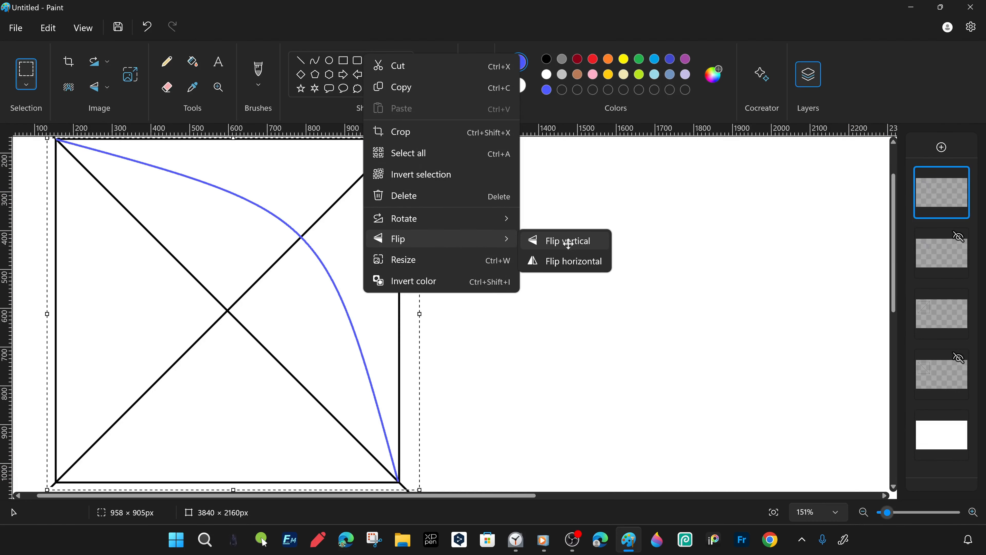
left_click(568, 244)
key("ctrl+z")
key("ctrl+z")
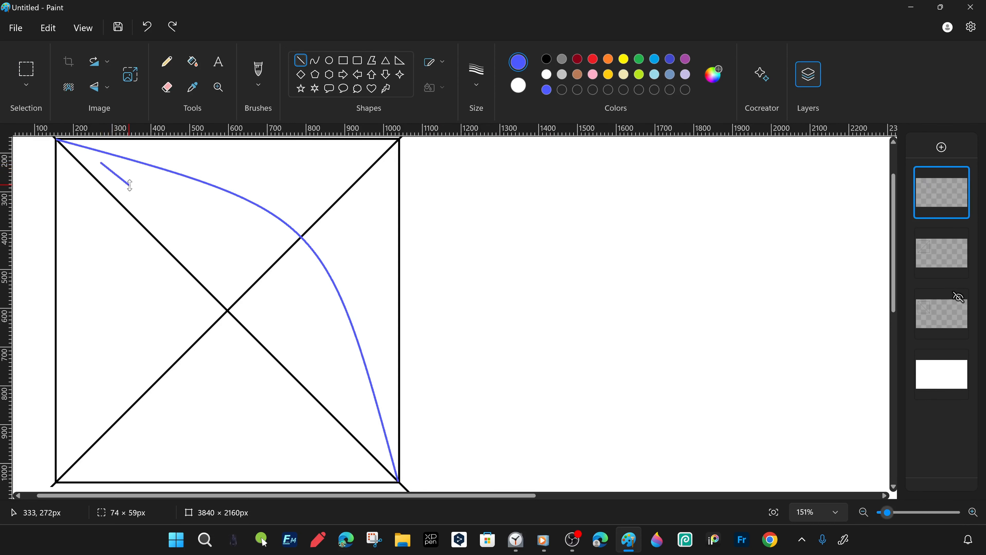
- Duplicate the layer holding the blue curve and its short line
right_click(953, 201)
left_click(804, 234)
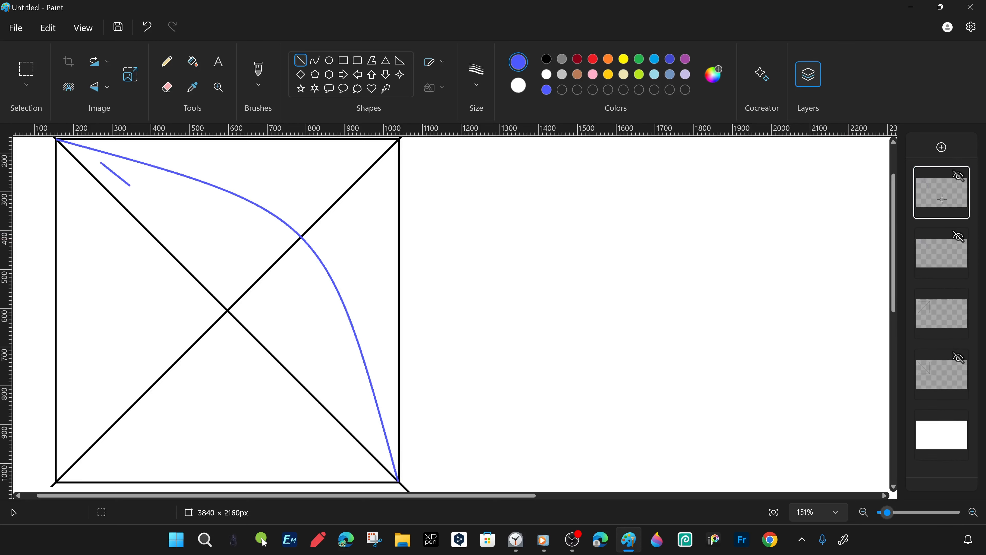
right_click(931, 194)
left_click(812, 228)
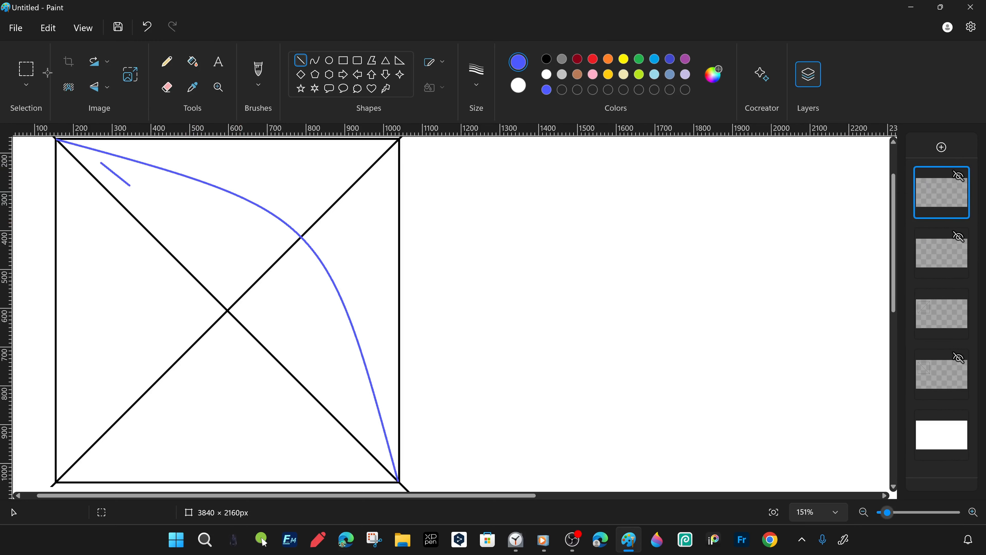
- Flip the copied curve horizontally, rotate it left 90° and align its ends with the guide's corners to close the leaf outline
left_click(26, 72)
right_click(359, 462)
mouse_move(396, 407)
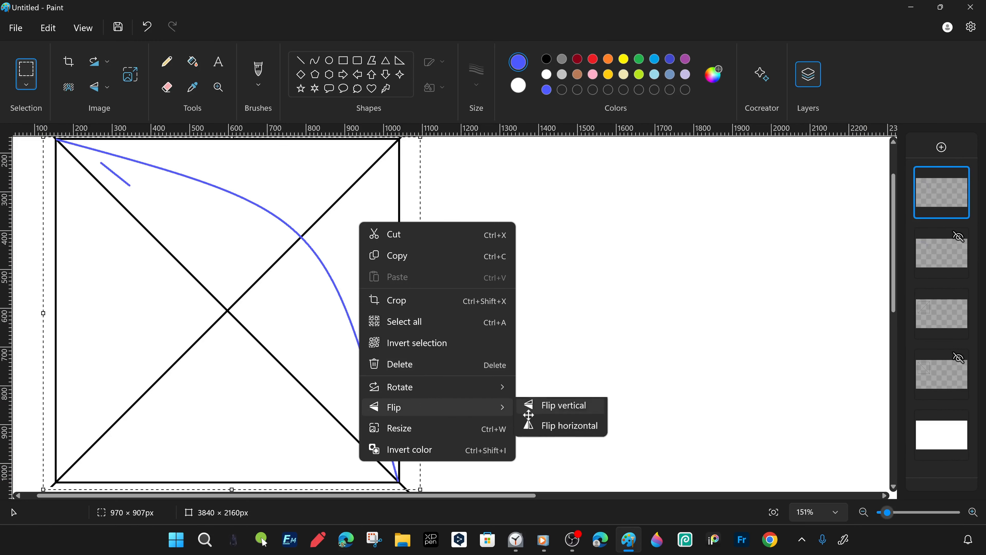
left_click(576, 425)
left_click(99, 62)
left_click(125, 105)
left_click_drag(178, 314, 190, 304)
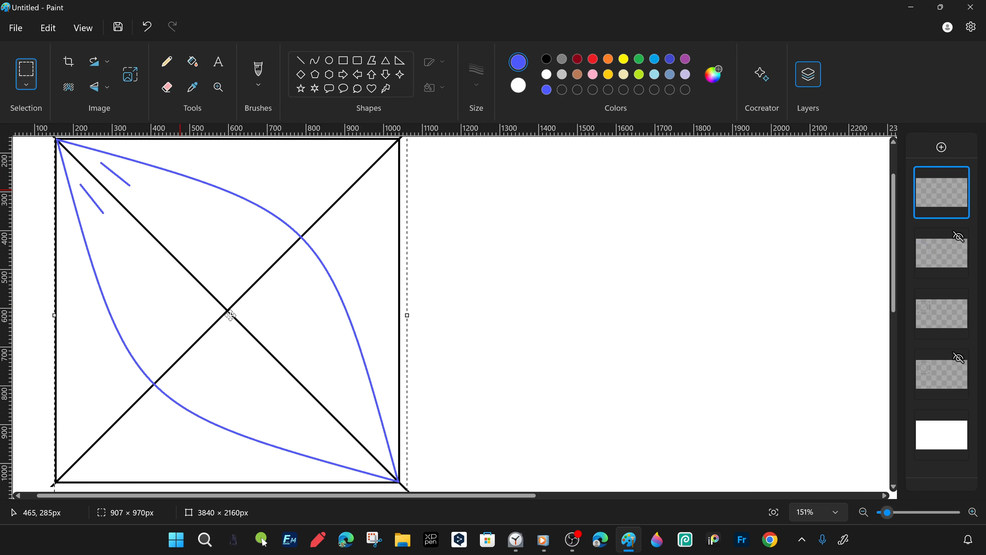
- Merge the two square guide layers into one and hide the merged layer
left_click(958, 237)
left_click(958, 177)
left_click(959, 301)
right_click(959, 301)
left_click(807, 373)
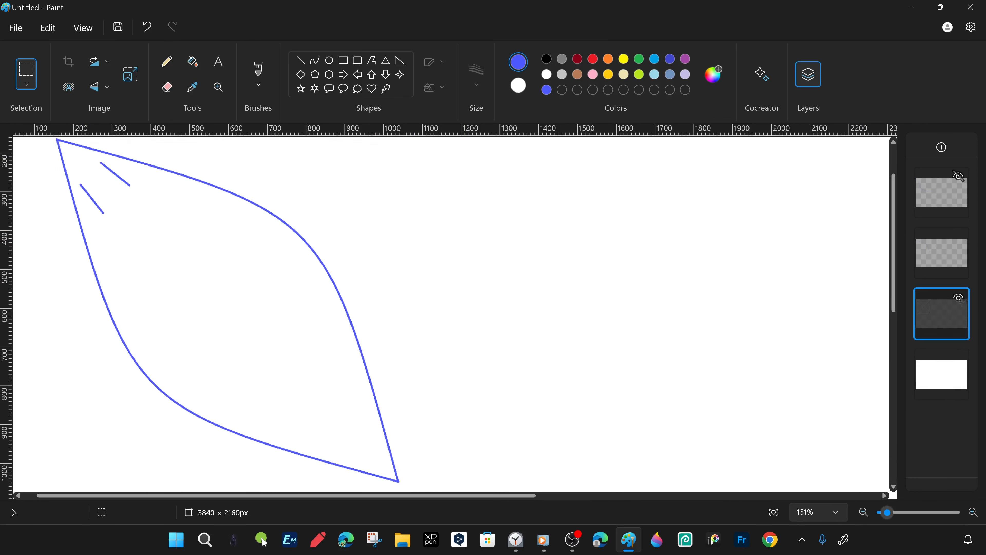
- Toggle the guide and background layers' visibility to inspect the blue leaf outline
left_click(959, 300)
left_click(960, 300)
left_click(959, 297)
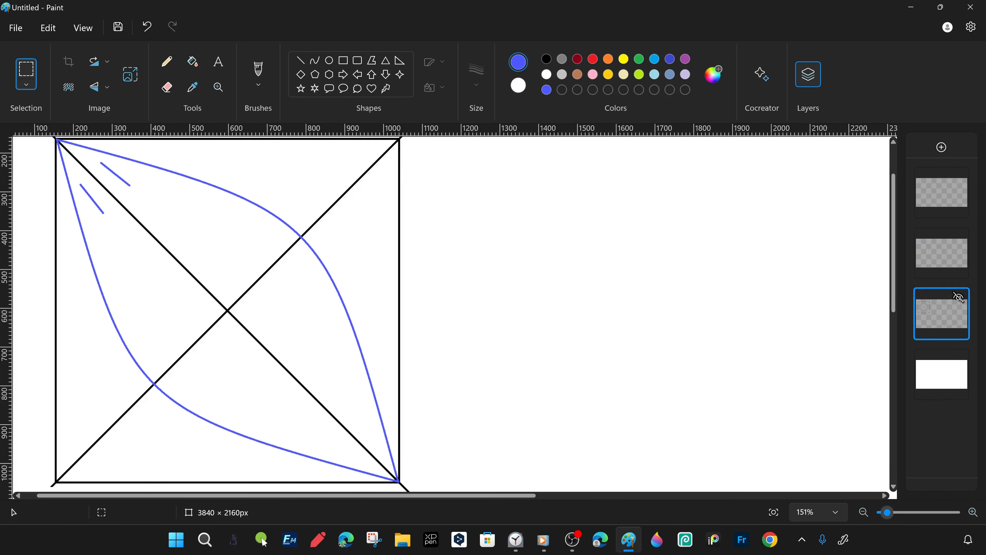
left_click(959, 357)
left_click(959, 298)
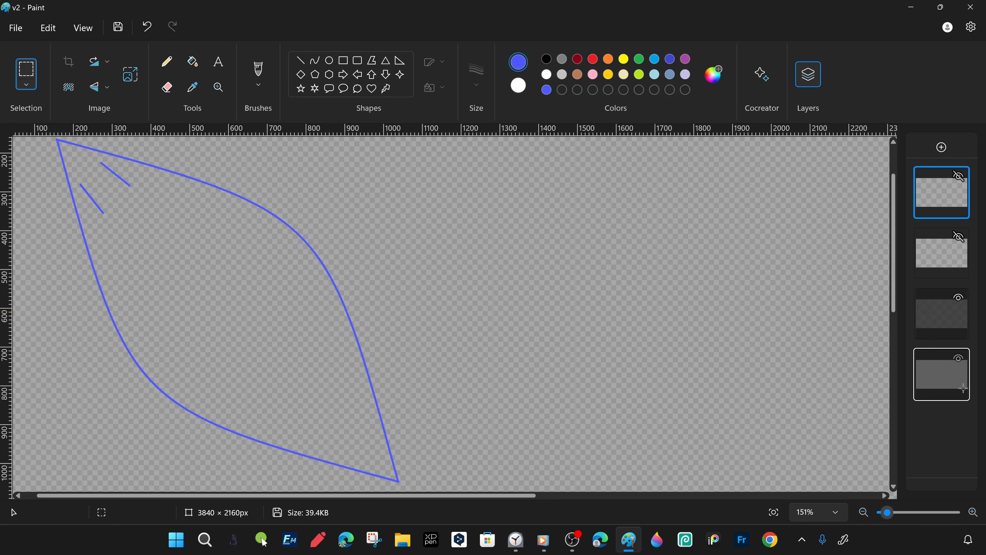
left_click(959, 358)
- Merge the two blue curve layers into one and fill the leaf outline with the current blue
left_click(773, 512)
right_click(942, 200)
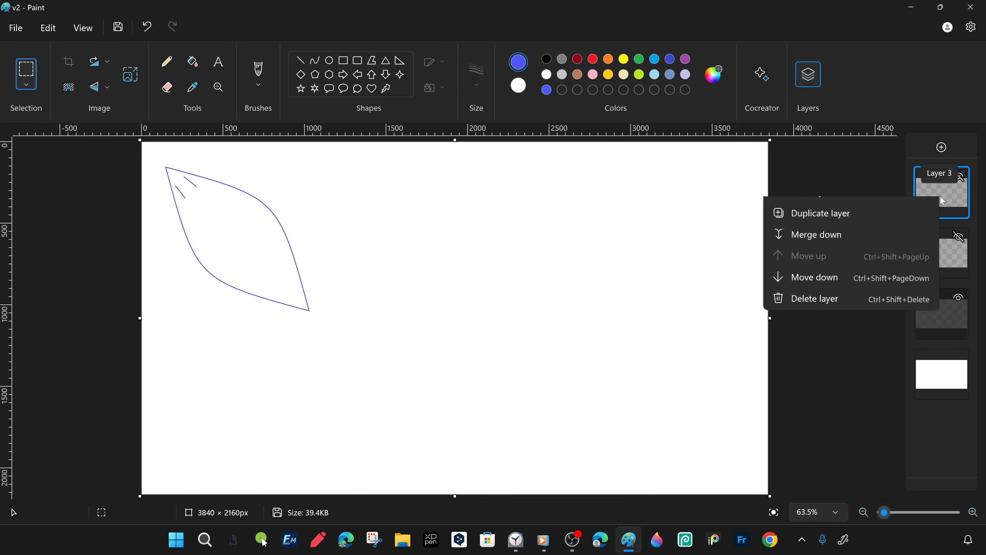
left_click(823, 298)
left_click(192, 62)
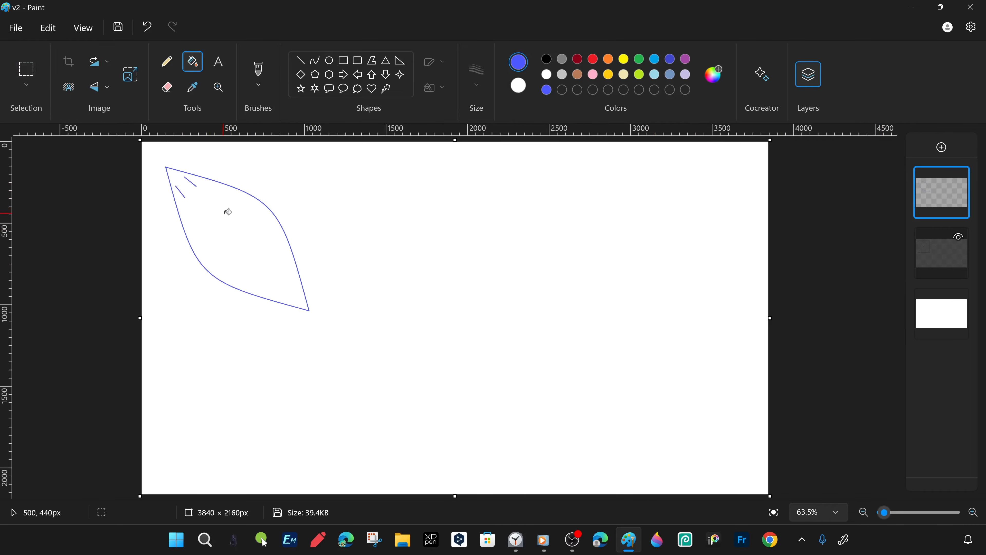
left_click(233, 214)
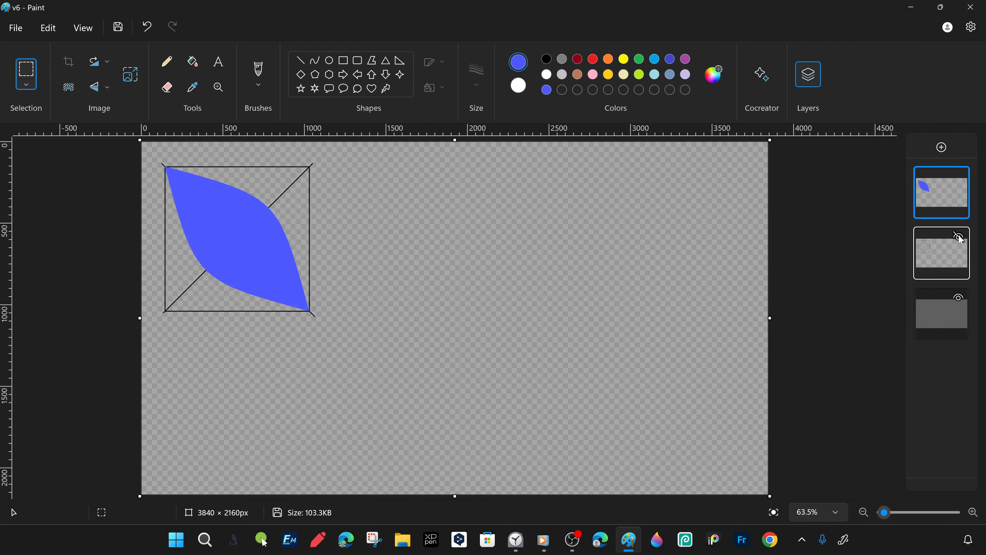
- Duplicate the filled leaf layer and fill the copy with a slightly more saturated custom blue
right_click(947, 198)
left_click(834, 239)
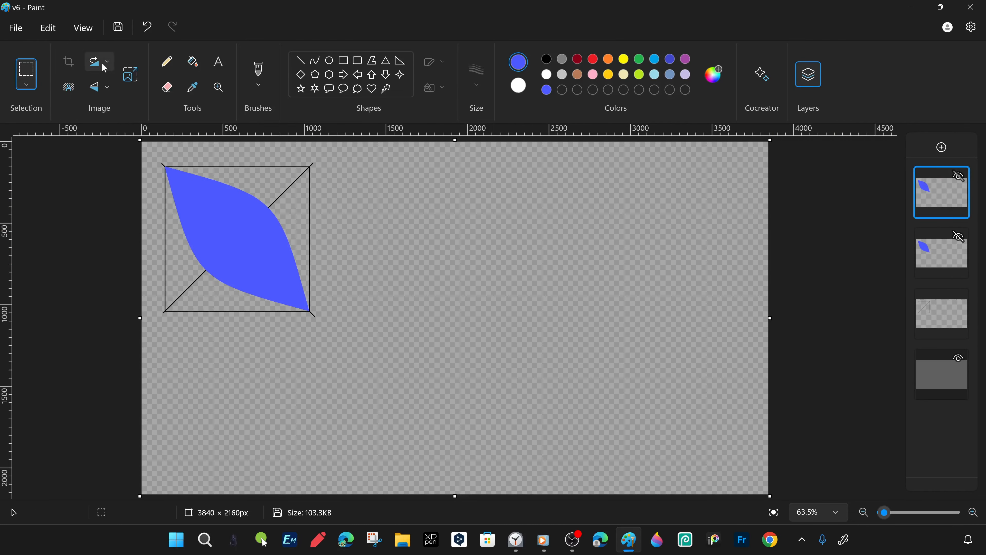
double_click(548, 92)
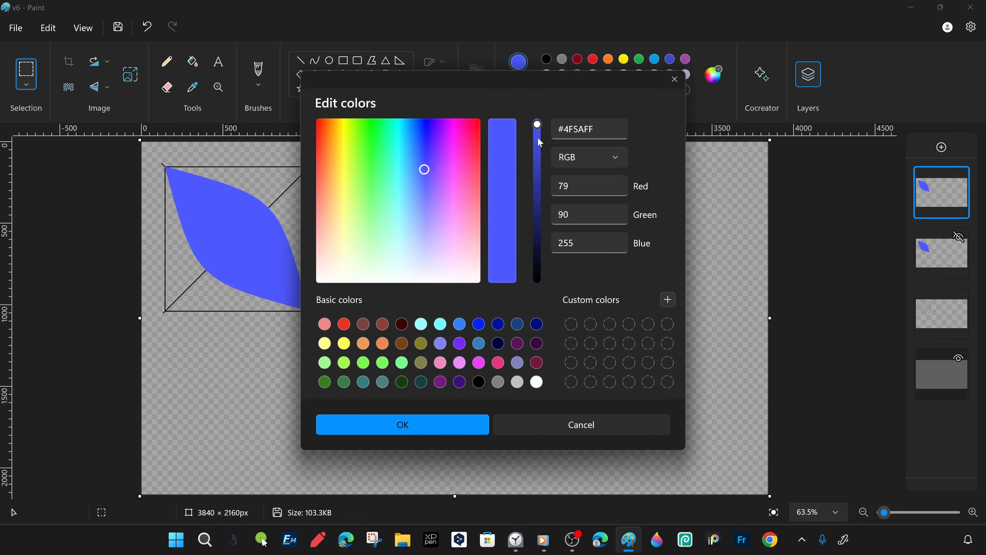
left_click(423, 159)
left_click(466, 424)
left_click(243, 233)
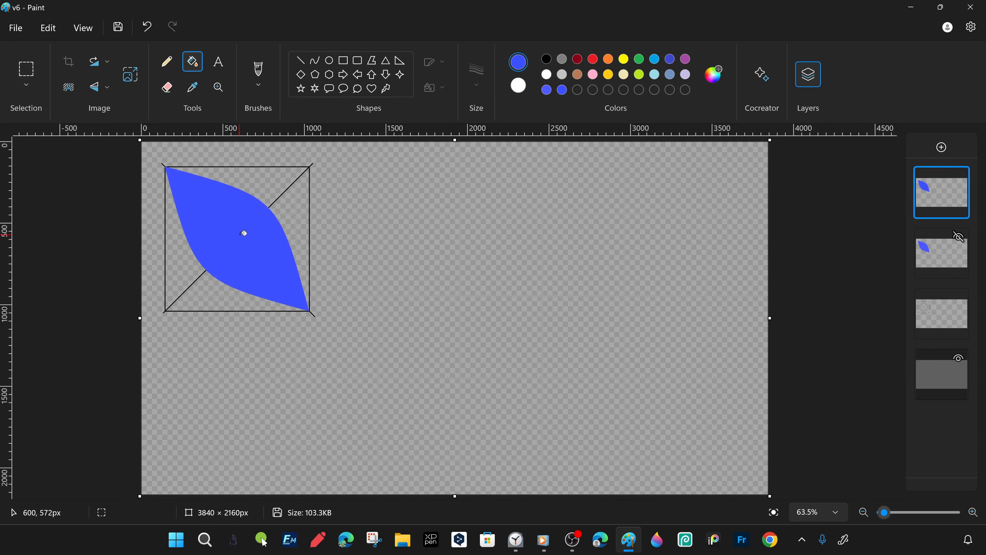
- Select the leaf copy, scale the selection to about 70%, 821 × 844 px, and centre it inside the larger leaf
left_click(26, 72)
left_click_drag(151, 153, 343, 350)
right_click(299, 265)
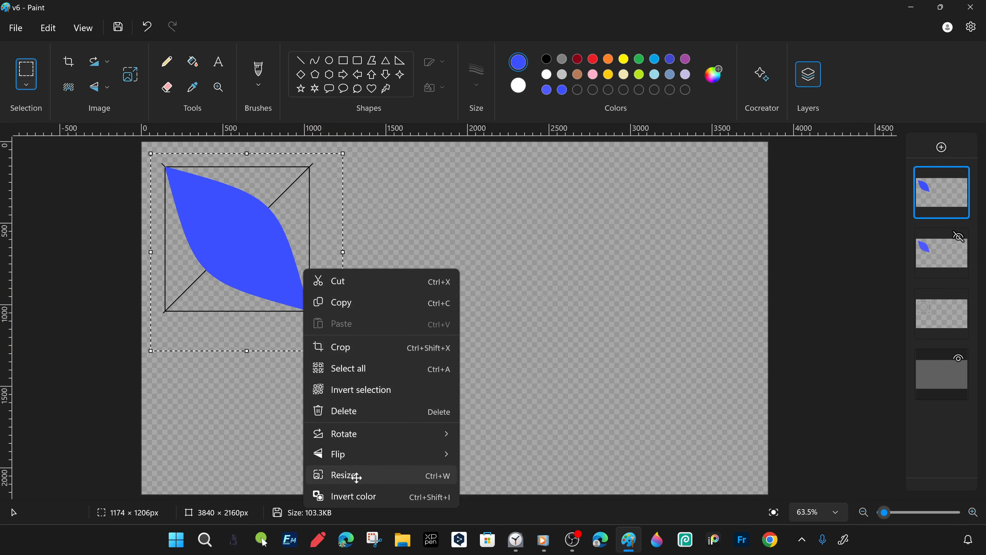
left_click(341, 473)
type("71")
key("Return")
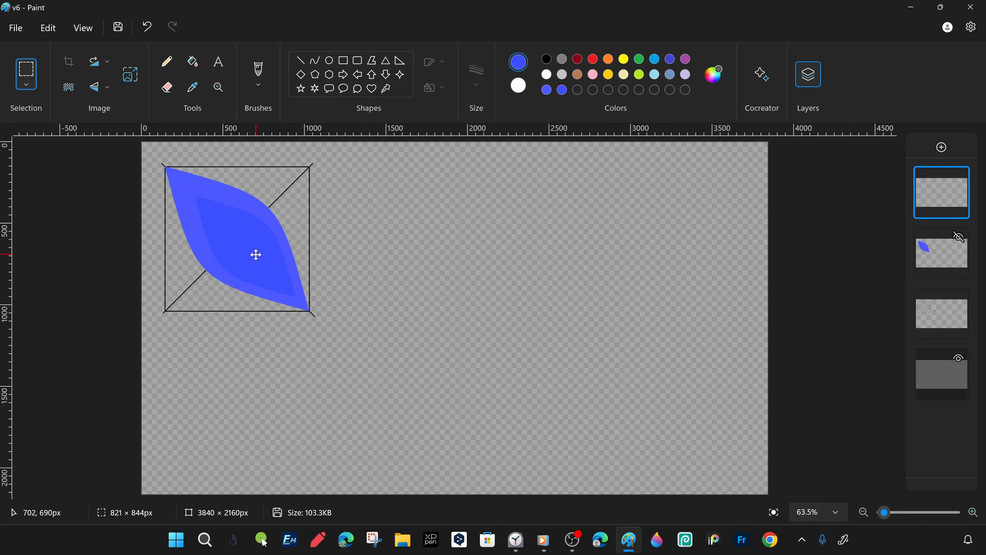
- Create the darker custom blue #2740F0 and fill the small inner leaf with it
left_click(958, 237)
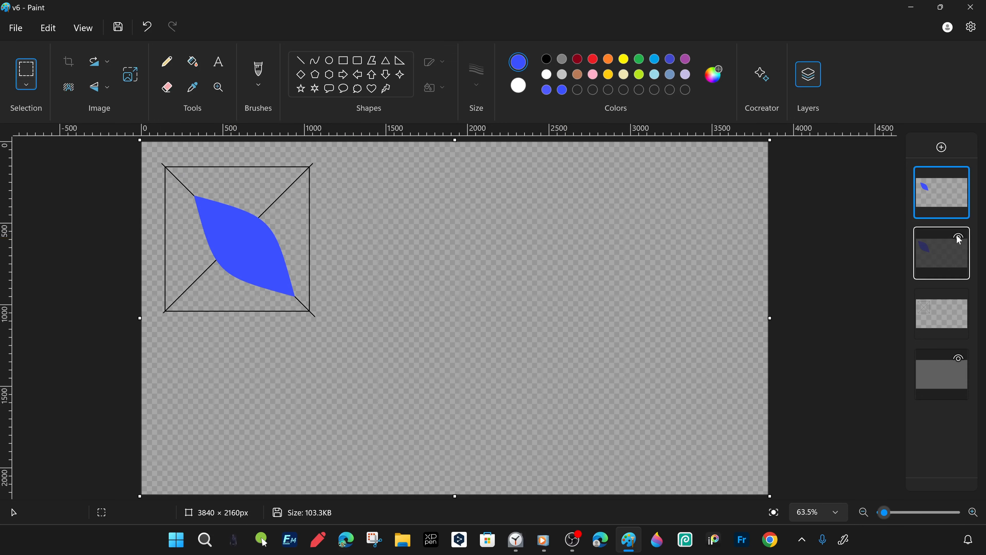
left_click(714, 74)
left_click(537, 134)
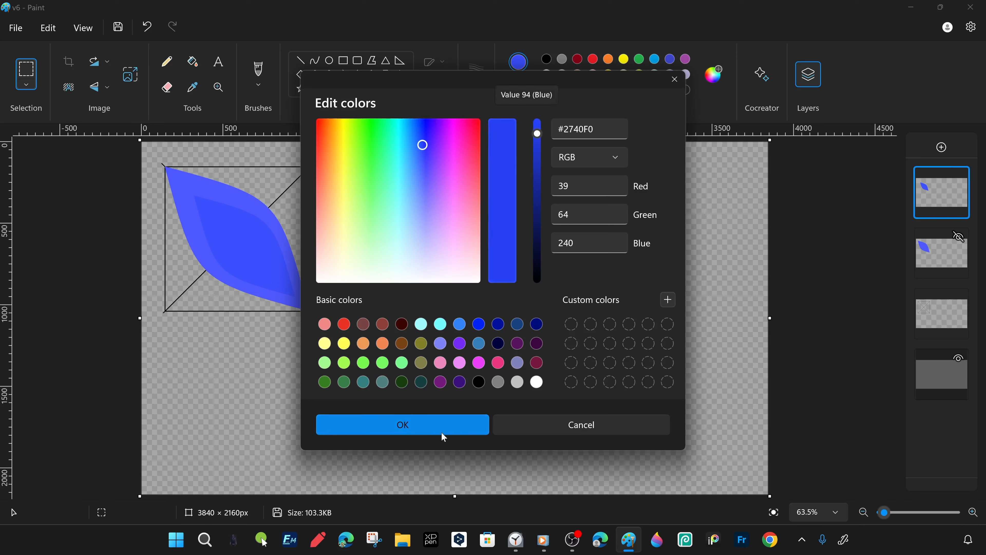
left_click(442, 434)
left_click(193, 61)
left_click(293, 255)
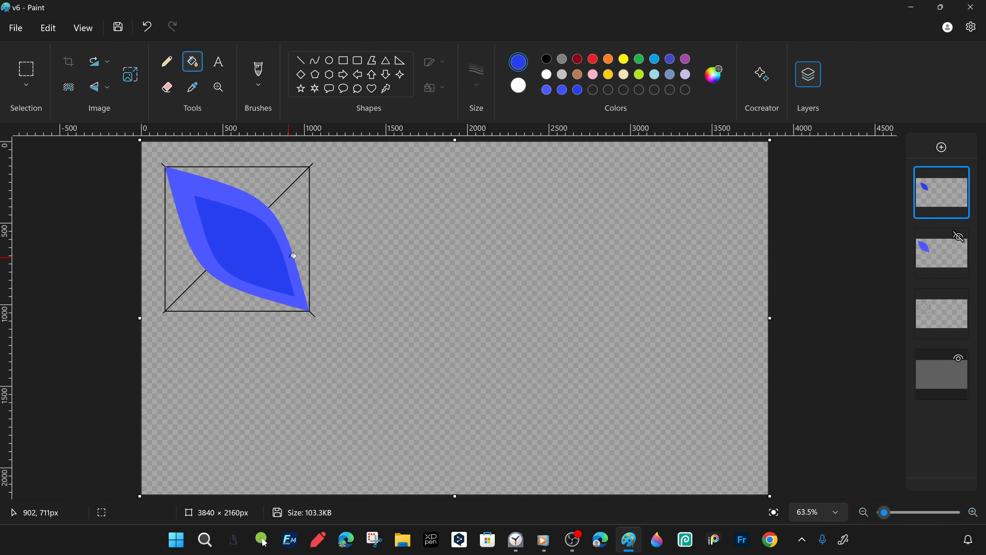
- Duplicate the inner leaf layer, try paler blue fills on the copy and settle on turquoise #00A2E8
right_click(946, 209)
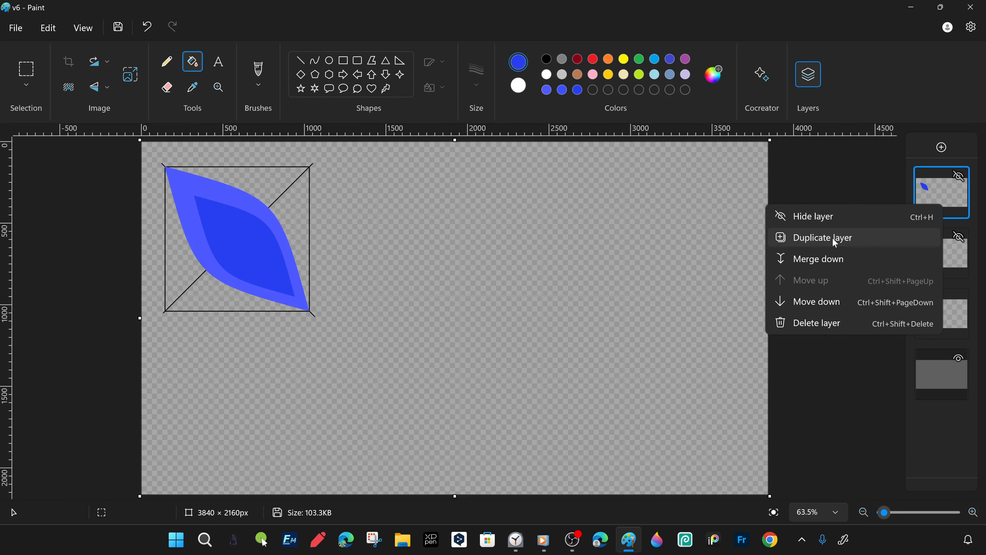
left_click(832, 238)
left_click(670, 74)
left_click(246, 237)
left_click(258, 216)
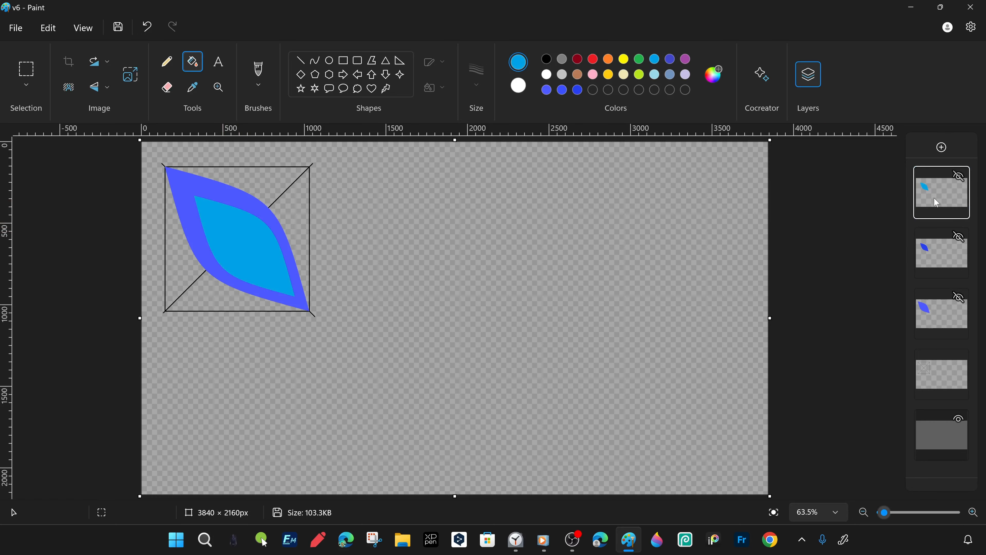
left_click(654, 74)
left_click(248, 233)
left_click(654, 59)
left_click(253, 227)
- Create a deeper azure and a lighter sky-blue custom colour, trying each as the fill of the innermost leaf
left_click(713, 75)
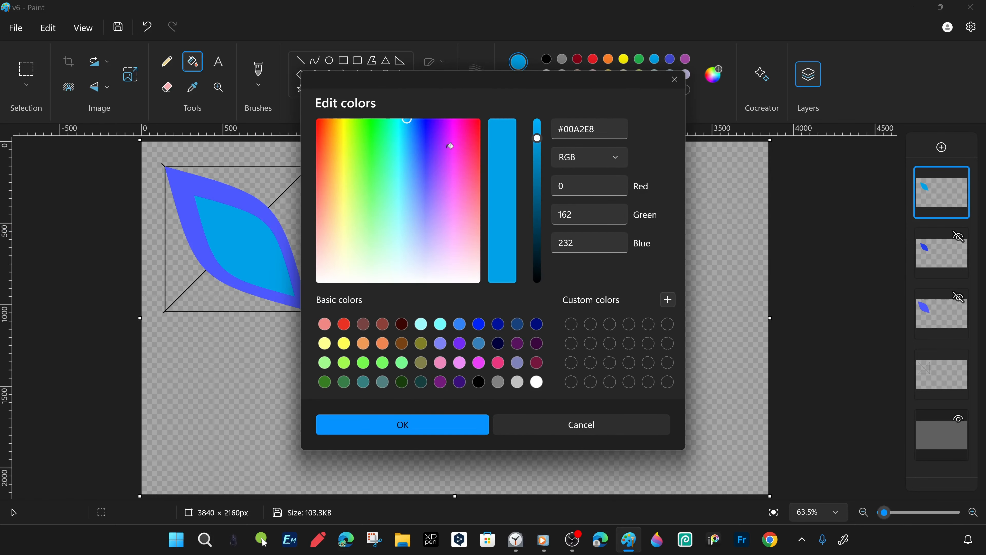
left_click(417, 117)
left_click(254, 210)
left_click(253, 218)
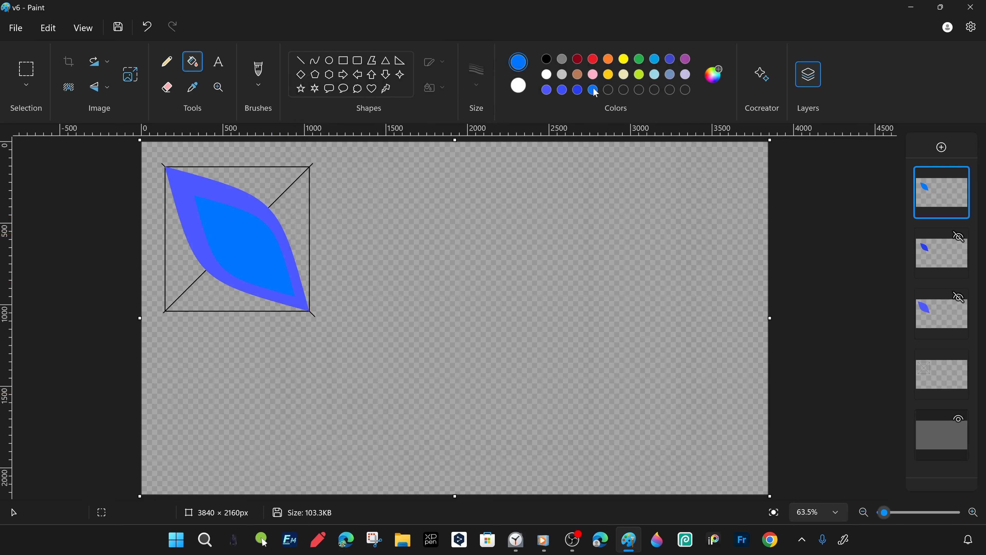
left_click(712, 75)
left_click(406, 119)
left_click(405, 426)
left_click(252, 227)
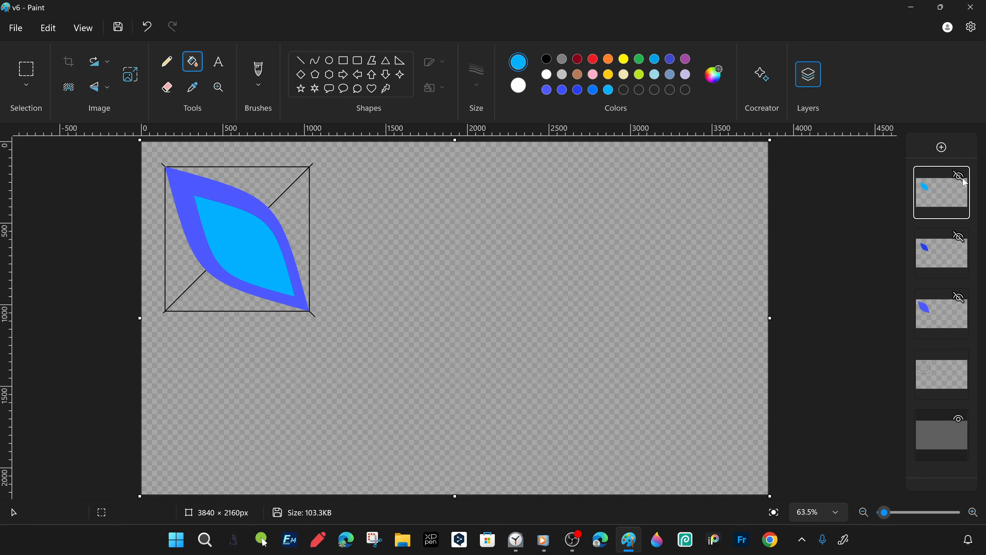
- Hide the two darker leaf layers and scale the sky-blue leaf on the top layer to 60%
left_click(217, 87)
left_click(372, 345)
left_click(371, 346)
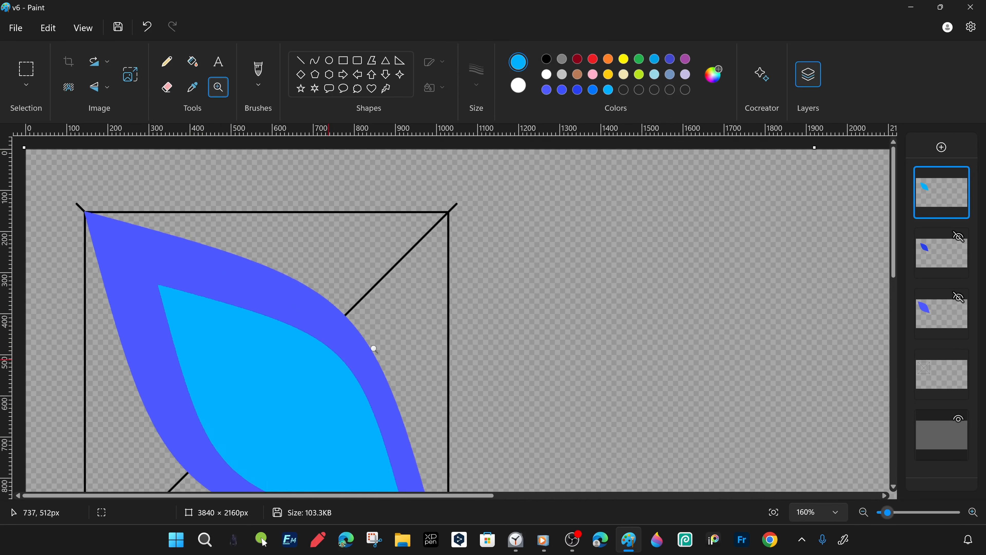
scroll(372, 345, "down", 2)
left_click(958, 297)
left_click(959, 236)
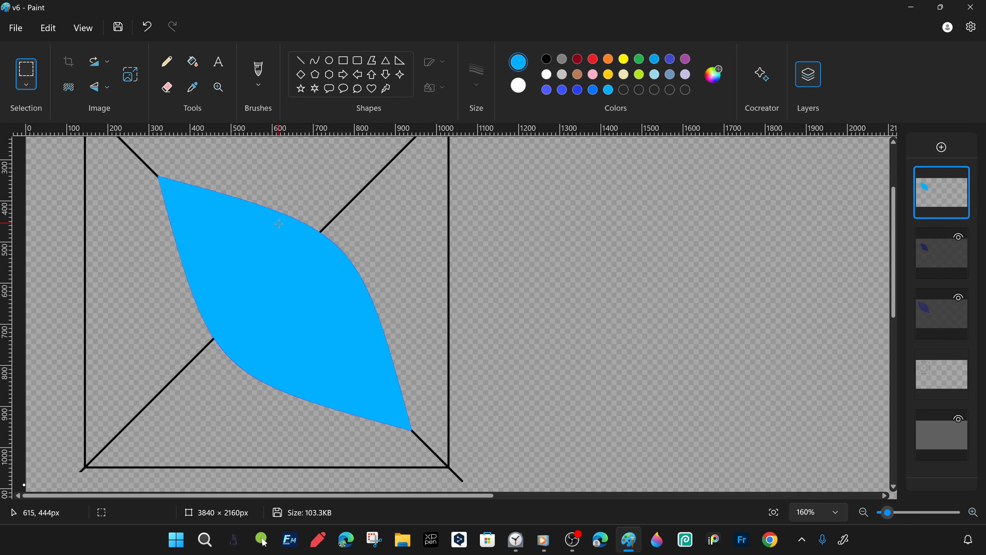
left_click_drag(99, 142, 481, 454)
right_click(352, 358)
left_click(388, 321)
type("60")
key("Return")
- Move the scaled leaf along the diagonal towards the larger leaf's lower tip, checking its position against the other leaf layers
left_click_drag(204, 248, 325, 326)
left_click(958, 236)
left_click(958, 297)
left_click(958, 297)
left_click(959, 236)
scroll(326, 337, "up", 2)
left_click_drag(325, 246, 506, 447)
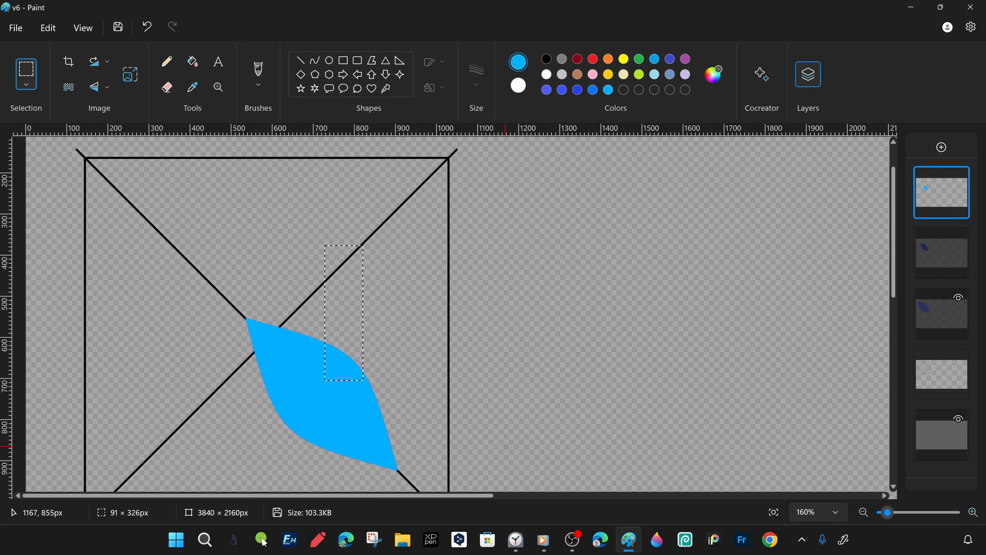
scroll(505, 446, "down", 3)
scroll(486, 319, "up", 1)
- Show the two darker leaf layers and the white background layer again
left_click_drag(528, 181, 211, 379)
left_click(959, 236)
left_click(958, 297)
scroll(448, 298, "down", 1)
mouse_move(645, 137)
left_mouse_down()
mouse_move(448, 298)
mouse_move(669, 280)
left_mouse_up()
scroll(670, 279, "up", 2)
left_click(773, 512)
left_click(959, 418)
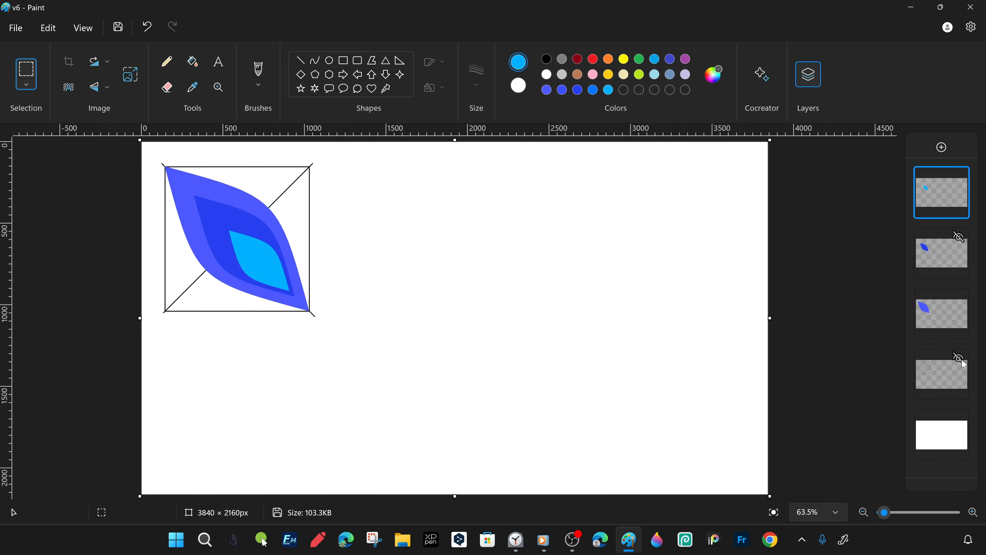
- Try a darker teal-blue, pale turquoise and the earlier custom blues as fills for the smallest leaf
left_click(711, 78)
left_click(418, 425)
left_click(268, 262)
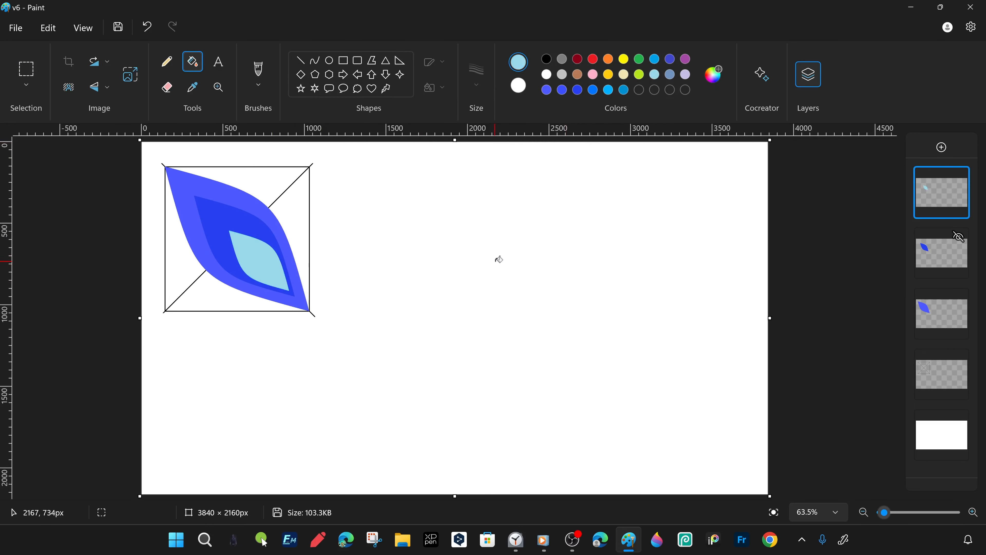
left_click(623, 90)
left_click(268, 255)
left_click(593, 90)
left_click(269, 253)
left_click(607, 90)
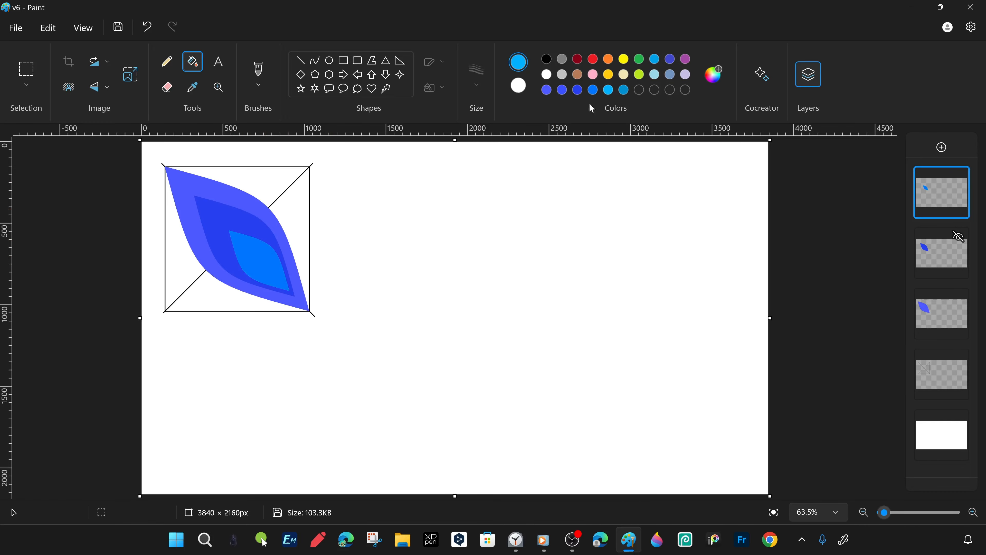
left_click(268, 254)
- Create the custom blue #008BFC and fill the smallest leaf with it
left_click(720, 84)
left_click(389, 423)
left_click(260, 253)
left_click(715, 74)
left_click(400, 423)
left_click(715, 75)
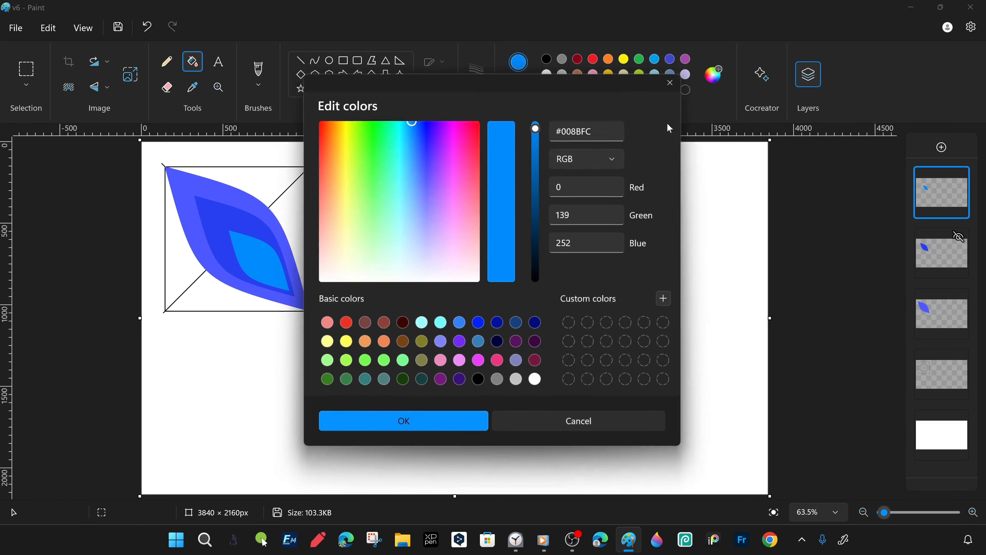
left_click(402, 421)
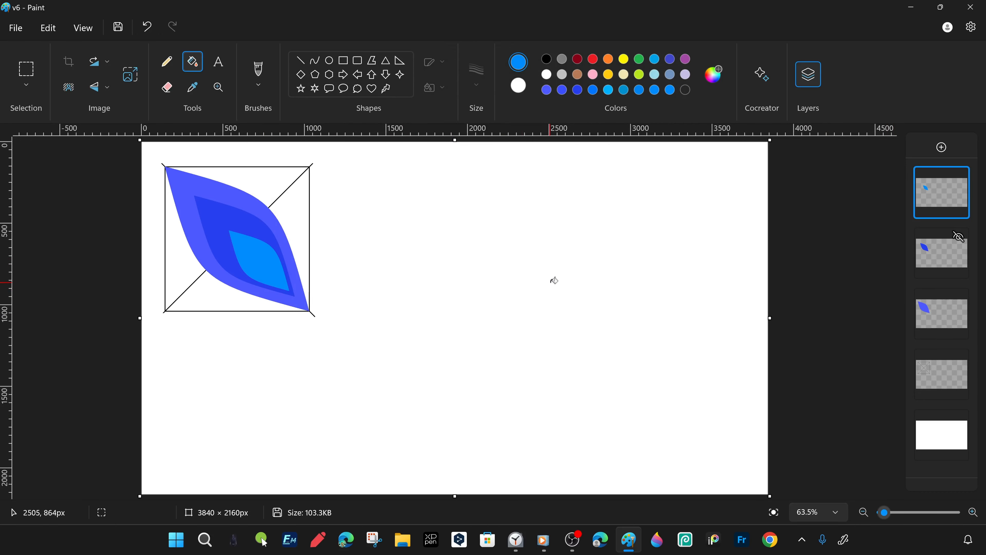
- Hide the guide and background layers and save the three-tone leaf as the PNG file v7
left_click(958, 358)
left_click(958, 418)
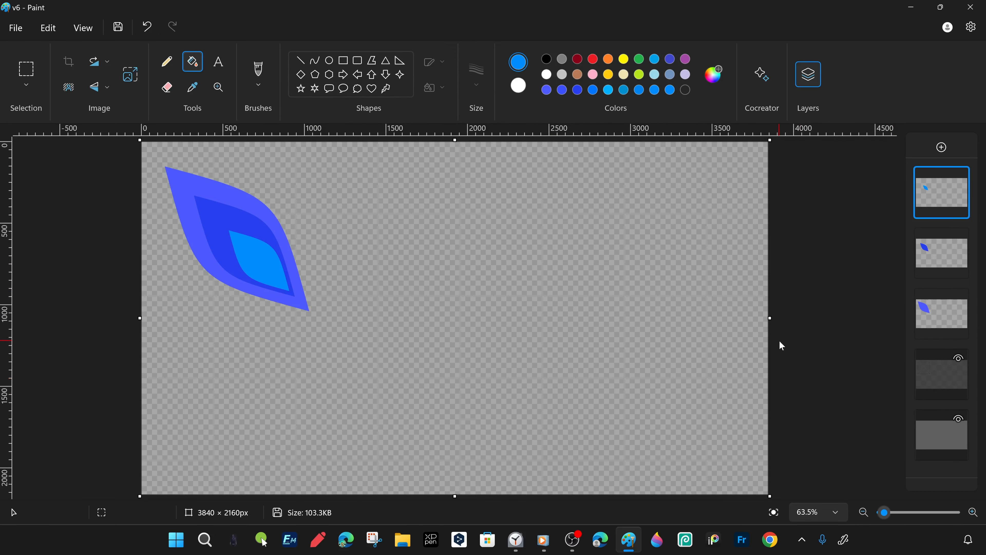
key("ctrl+shift+s")
type("v7")
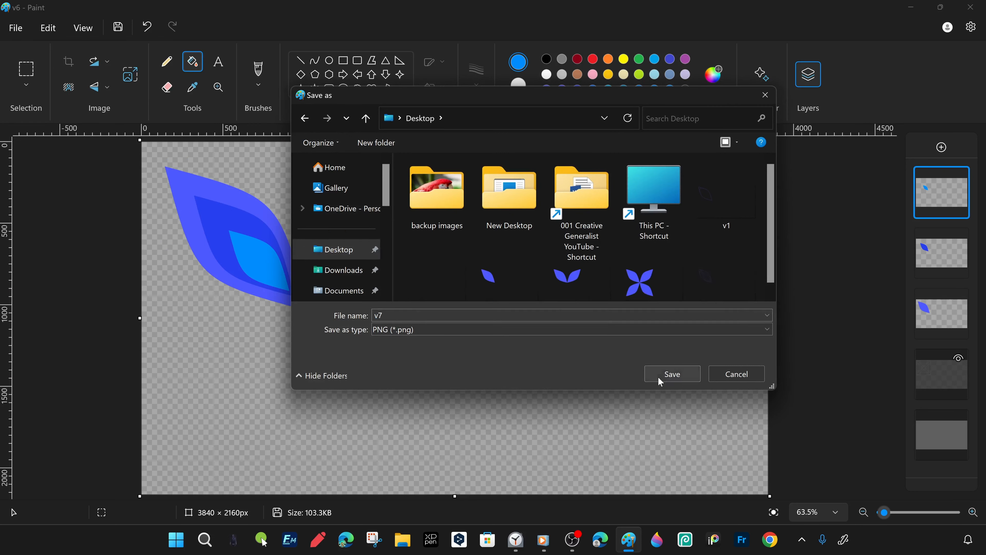
left_click(665, 372)
- Merge the three leaf layers into a single layer
left_click(958, 358)
left_click(958, 418)
key("s")
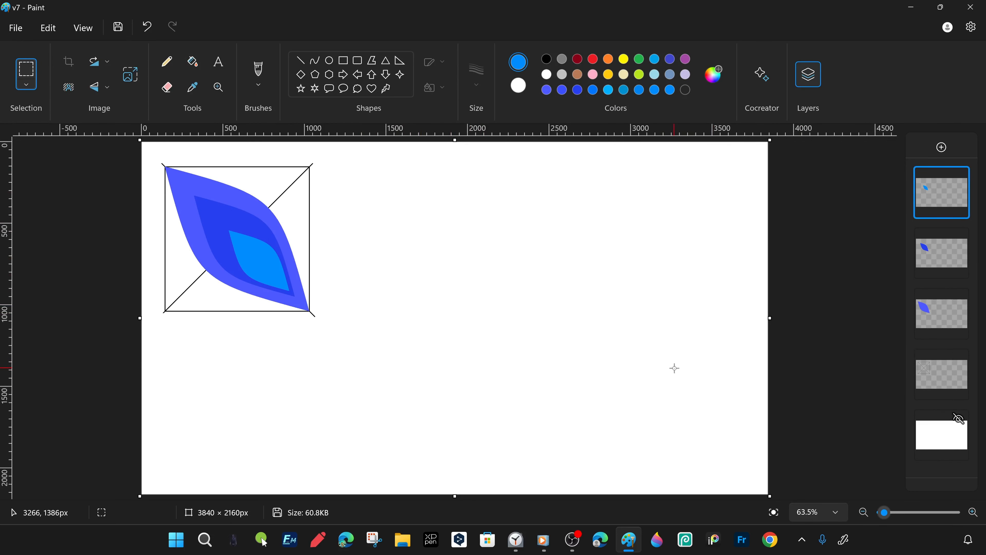
left_click(924, 382)
left_click(946, 203)
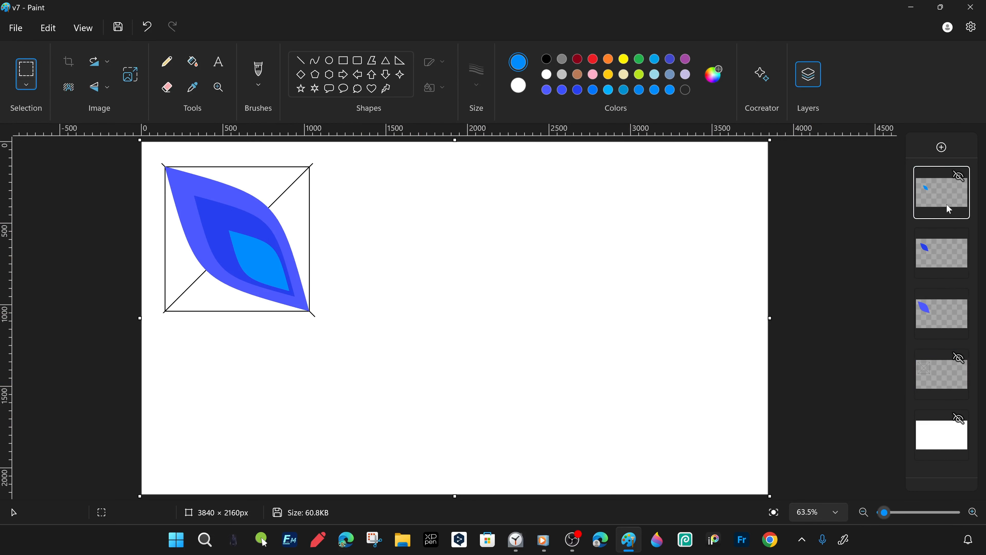
right_click(946, 203)
left_click(885, 263)
right_click(928, 198)
left_click(877, 258)
- Hide the guide and background layers and duplicate the merged leaf layer
left_click(958, 236)
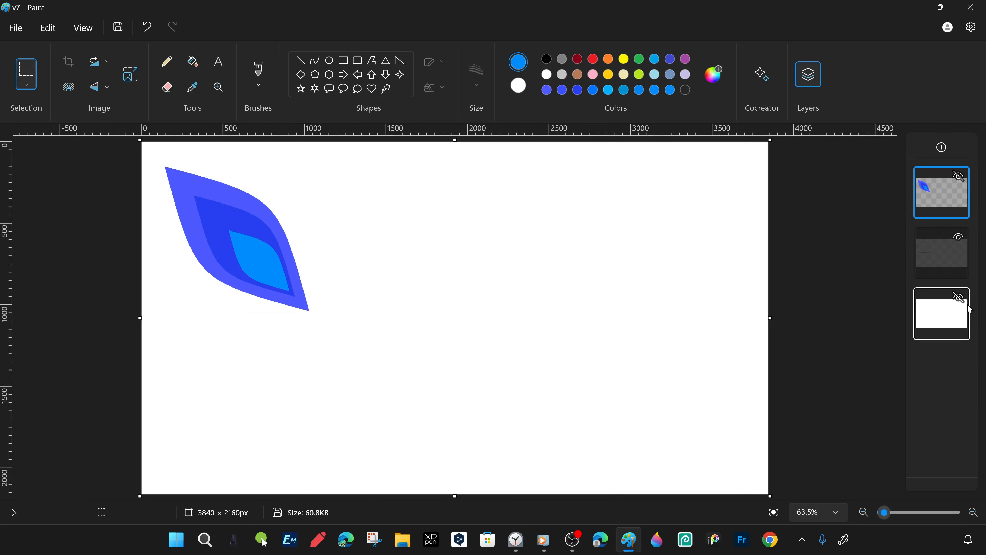
left_click(958, 297)
right_click(940, 199)
left_click(861, 236)
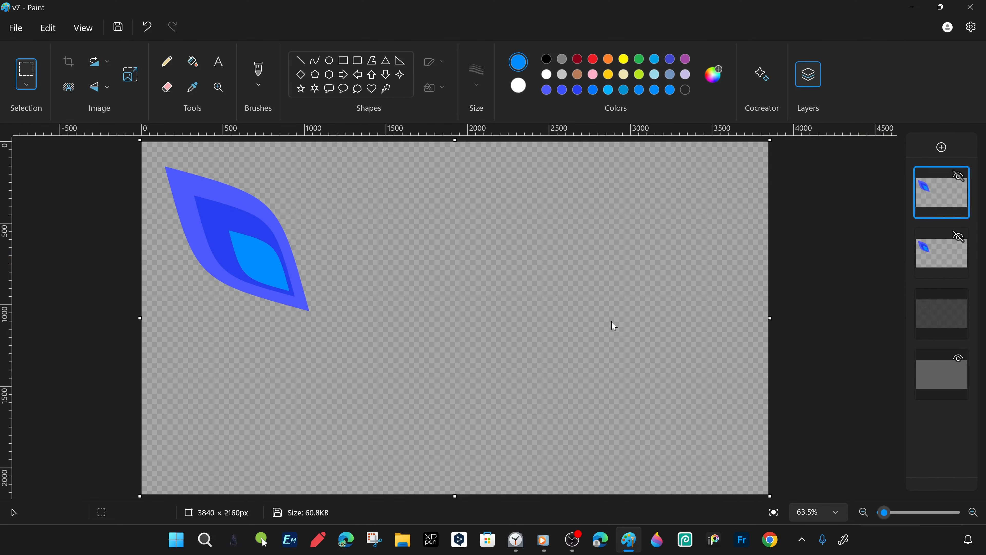
- Flip the leaf copy horizontally and place it beside the original so their lower tips meet
left_click(217, 88)
left_click(212, 217)
left_click(26, 70)
left_click_drag(43, 178, 362, 472)
right_click(280, 365)
mouse_move(375, 313)
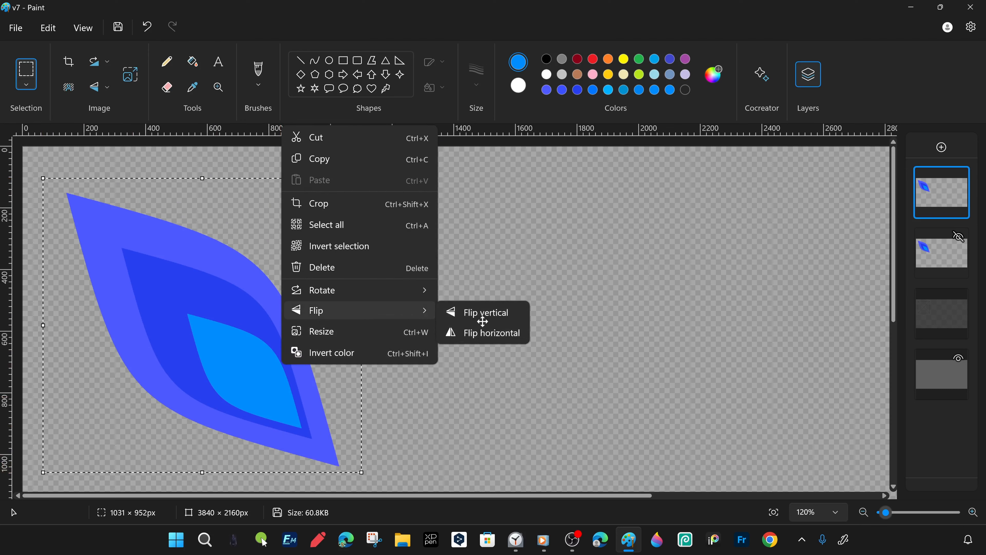
left_click(491, 333)
left_click_drag(122, 404, 475, 325)
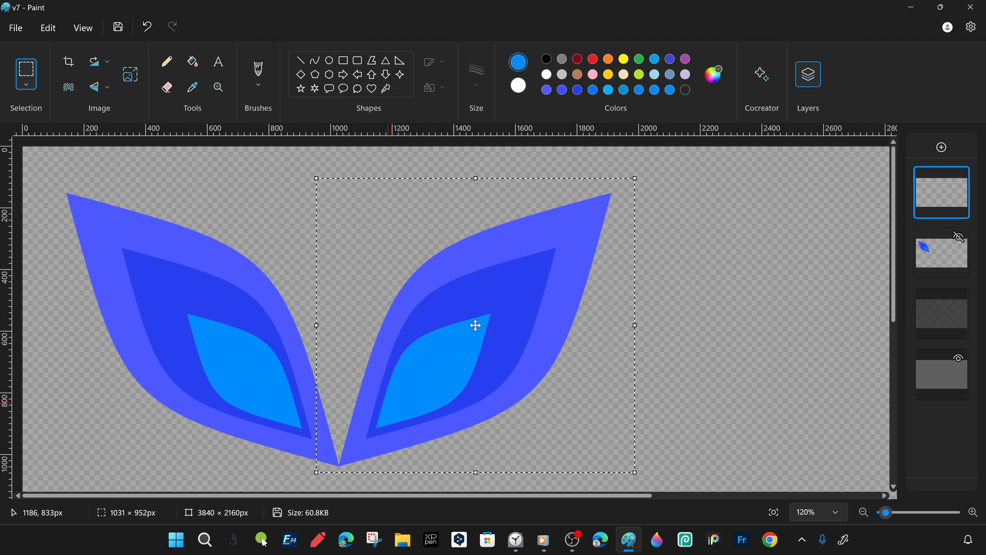
left_click_drag(661, 262, 276, 246)
scroll(632, 312, "down", 1)
- Merge the mirrored leaf with the original and duplicate the resulting leaf-pair layer
right_click(941, 206)
left_click(827, 260)
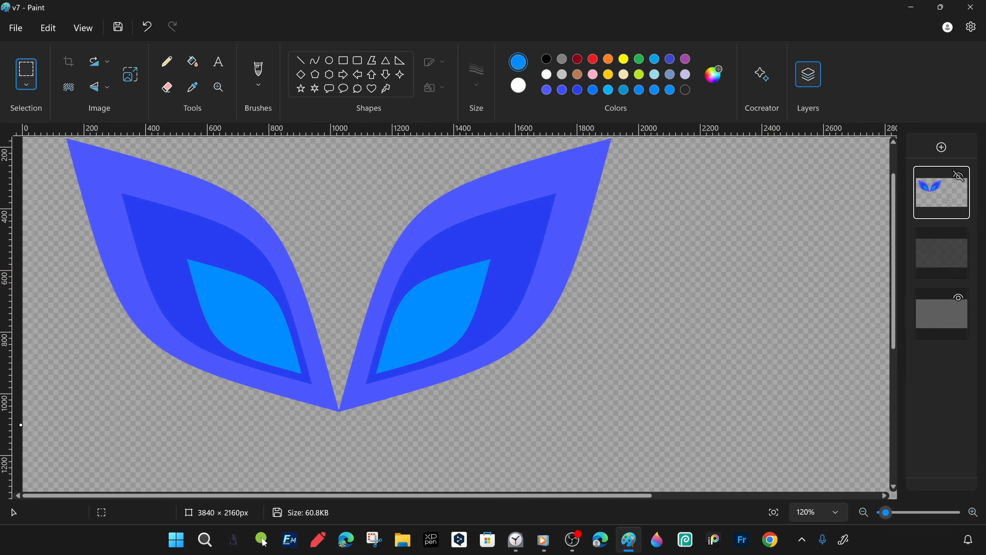
right_click(945, 198)
left_click(826, 234)
- Flip the leaf-pair copy vertically and move it below the original so all four petals meet at one point
scroll(578, 330, "down", 3)
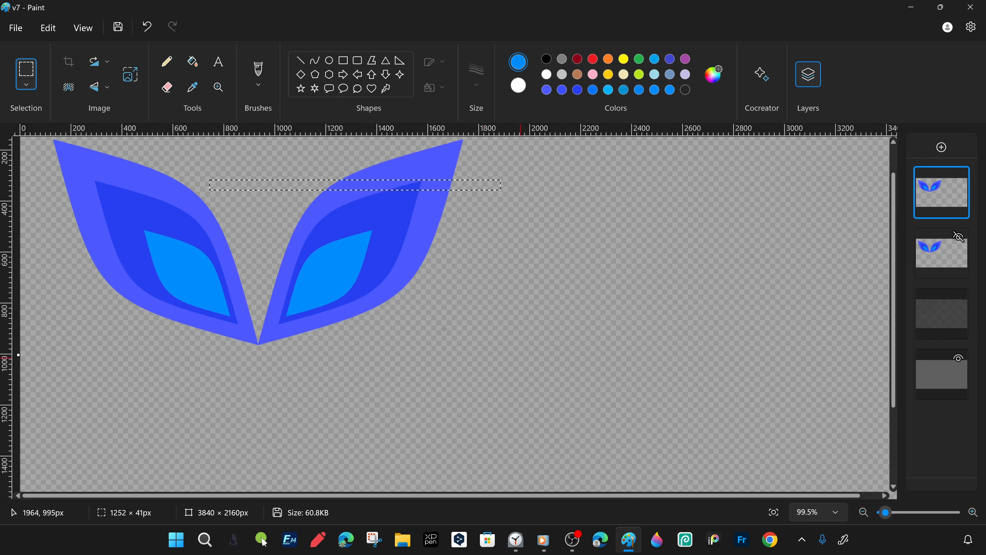
scroll(578, 329, "up", 3)
left_click_drag(619, 139, 22, 429)
right_click(323, 352)
left_click(384, 299)
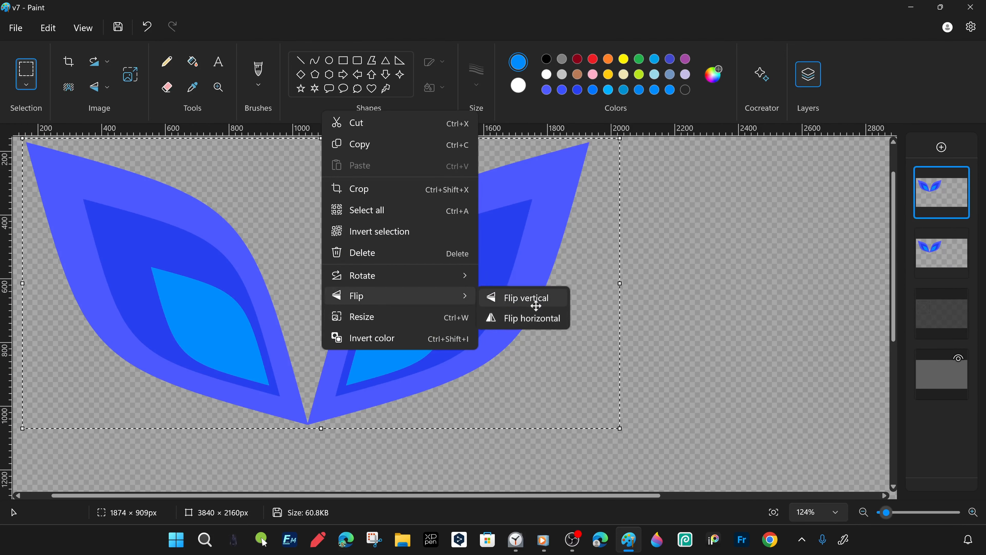
left_click(534, 303)
left_click_drag(341, 187, 341, 467)
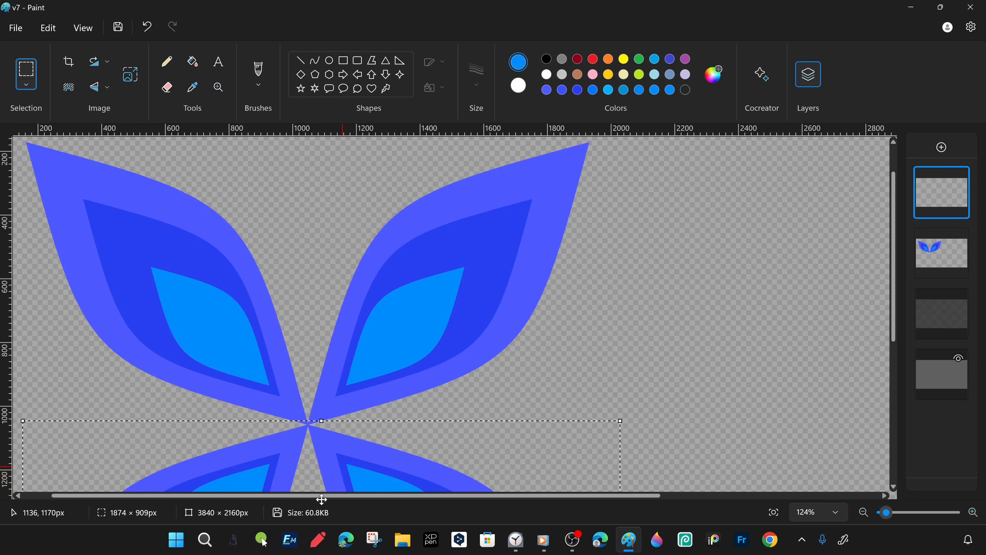
left_click(295, 351)
left_click_drag(233, 206, 551, 337)
scroll(551, 337, "down", 2)
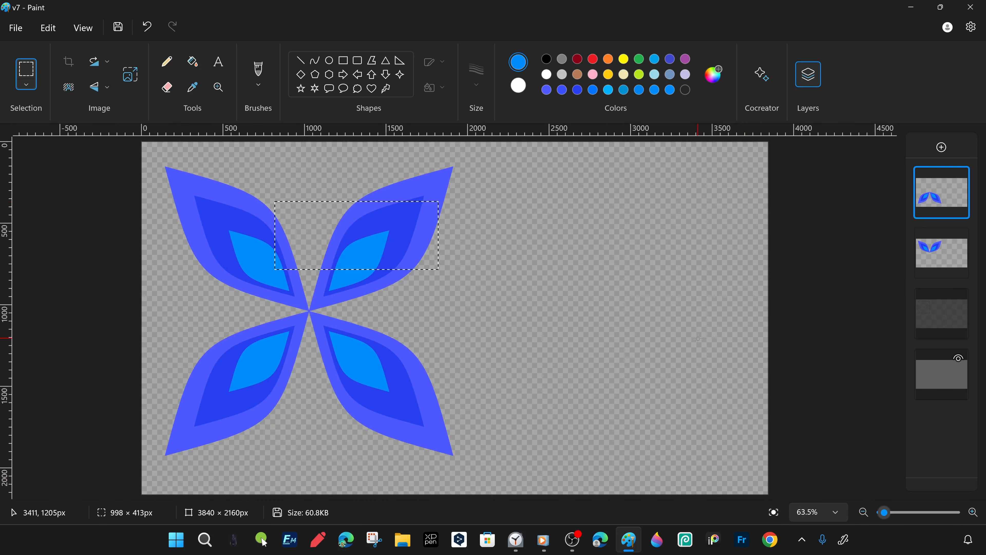
- Preview the flower with the guide and background layers, hide them again, and save the image as v8
left_click(959, 300)
left_click(961, 362)
left_click(960, 362)
left_click(959, 300)
left_click(16, 28)
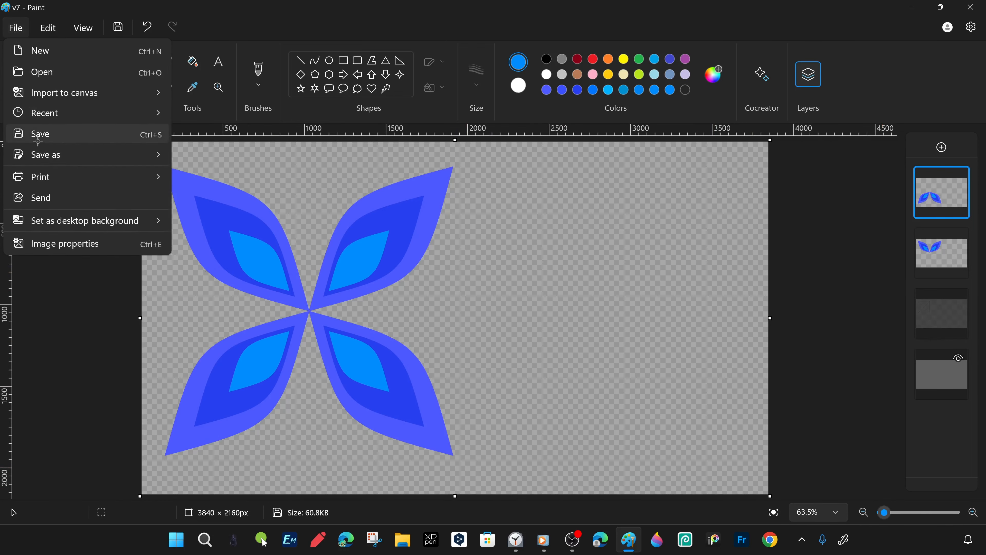
mouse_move(47, 155)
left_click(202, 156)
type("v8")
left_click(379, 303)
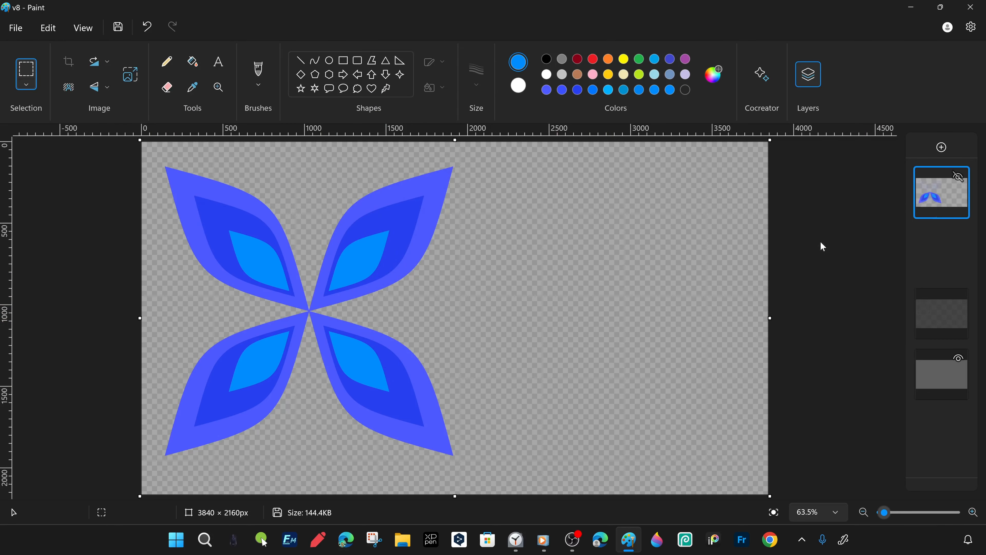
- Duplicate the merged four-petal flower layer and place the copy to the right so the outer petal tips touch
right_click(946, 212)
left_click(799, 242)
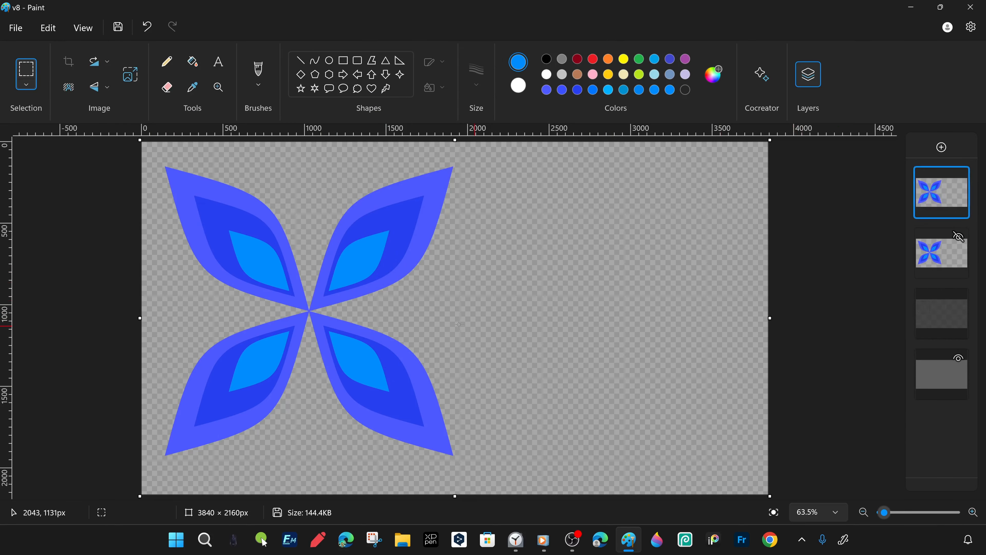
mouse_move(149, 154)
left_mouse_down()
mouse_move(520, 494)
mouse_move(477, 473)
left_mouse_up()
left_click_drag(233, 369, 522, 369)
key("Left")
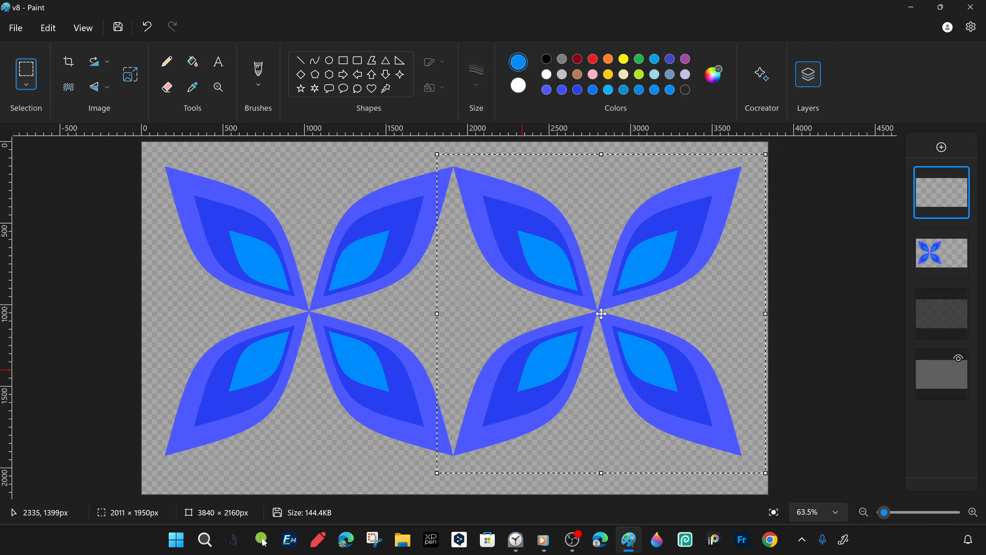
key("Escape")
- Check the two flowers against the white background and merge them into one layer
left_click(958, 357)
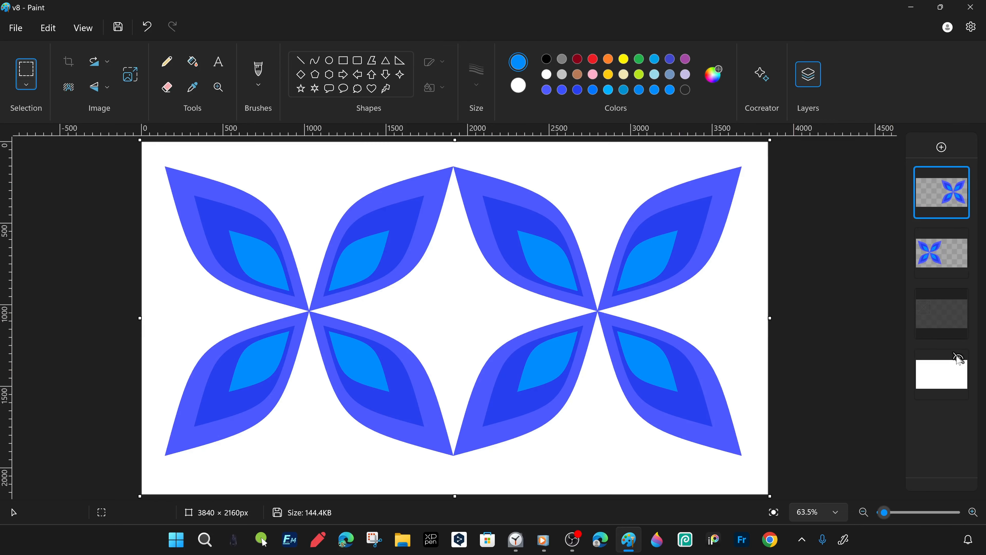
left_click(958, 358)
right_click(945, 200)
left_click(854, 251)
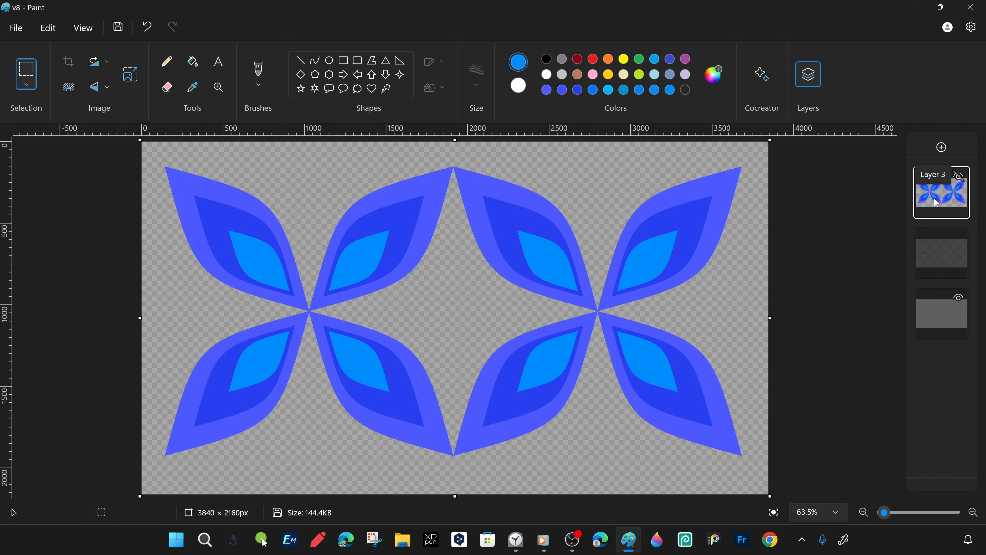
- Scale the merged two-flower artwork to 50%
key("ctrl+a")
right_click(393, 189)
left_click(437, 394)
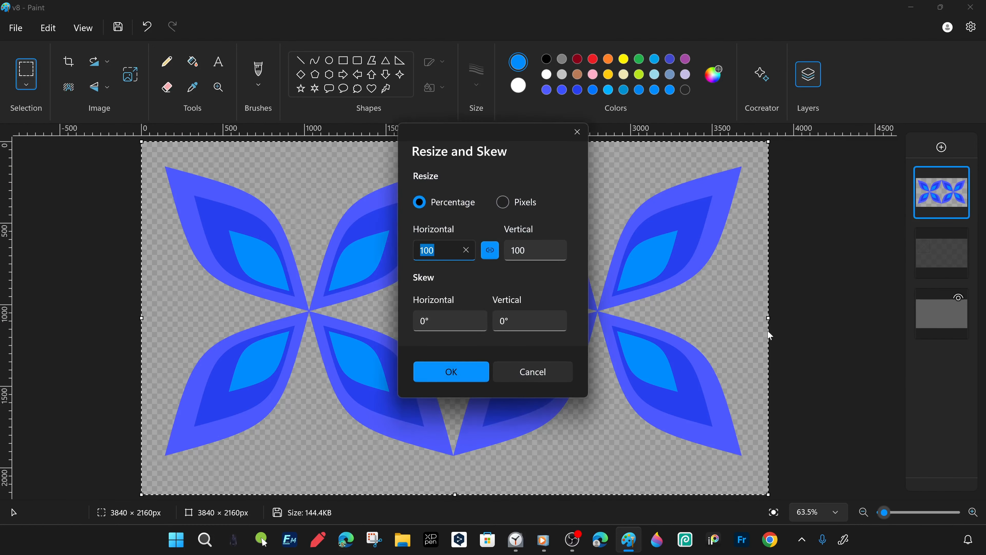
type("50")
key("Return")
left_click(643, 294)
- Duplicate the reduced flower row and place the copy directly below it so the petal tips meet
right_click(927, 194)
left_click(913, 227)
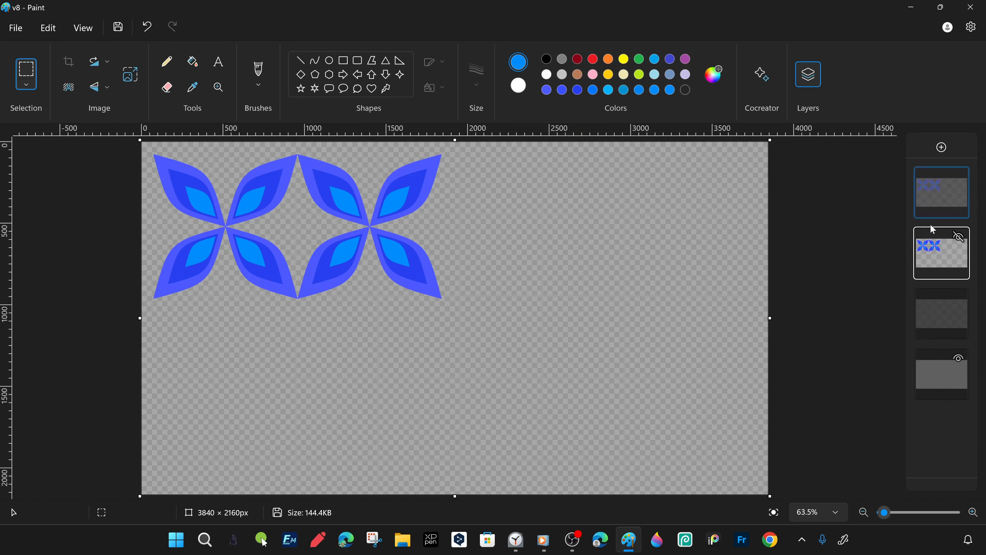
left_click_drag(456, 299, 136, 137)
left_click_drag(312, 325, 278, 201)
scroll(315, 194, "up", 4)
left_click_drag(576, 150, 0, 528)
left_click_drag(303, 247, 287, 499)
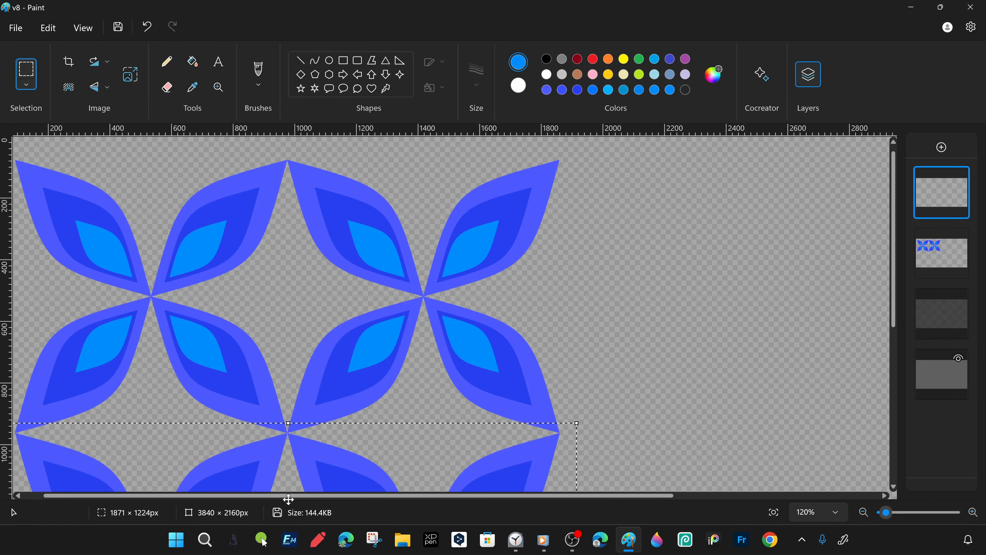
left_click_drag(694, 318, 241, 255)
scroll(241, 254, "down", 4)
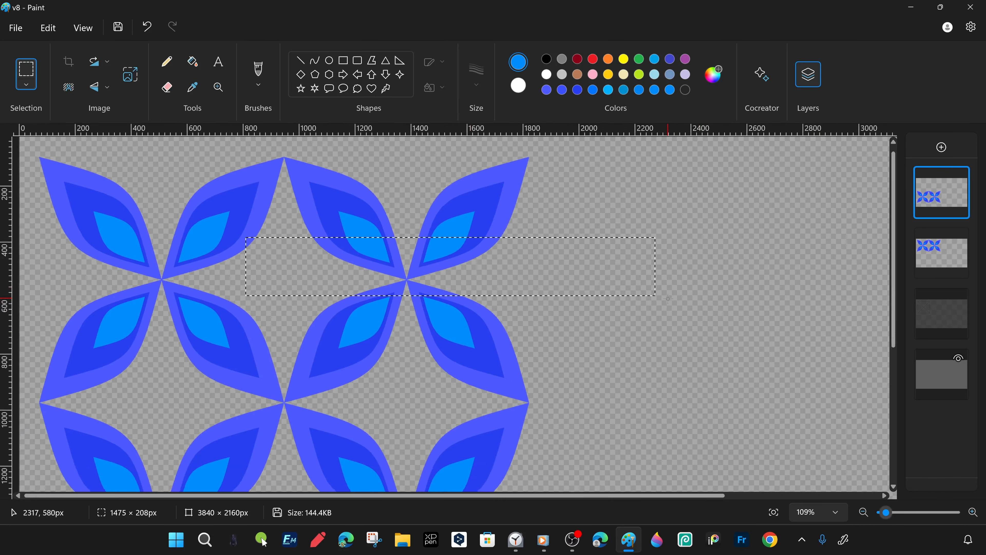
- Merge the two flower rows into a single layer
left_click(192, 61)
left_click(937, 304)
right_click(944, 199)
left_click(843, 253)
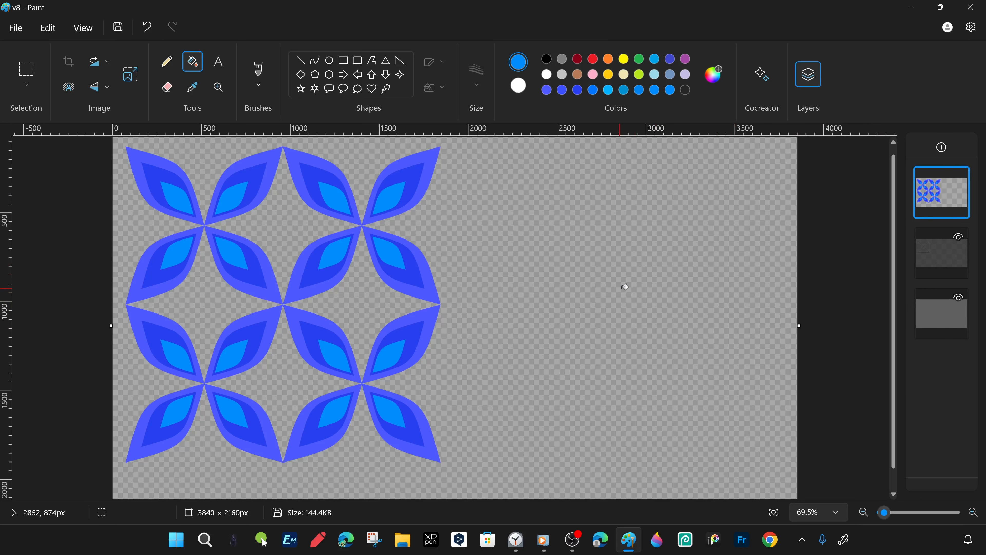
- Duplicate the two-by-two flower block and place the copy directly beside it on the right so the petal tips meet
right_click(944, 198)
left_click(832, 230)
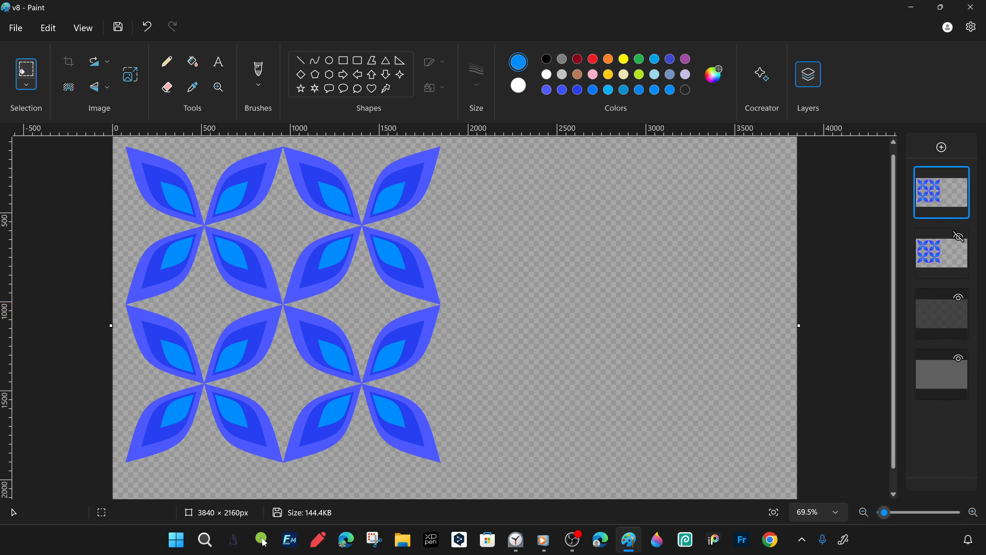
left_click_drag(550, 317, 260, 191)
scroll(605, 249, "up", 6)
key("ctrl+a")
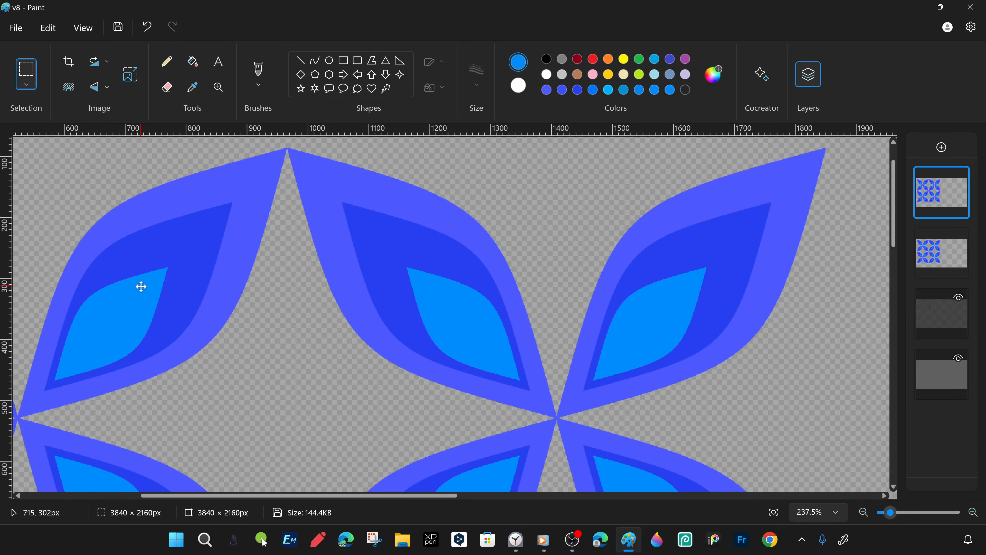
mouse_move(141, 286)
left_mouse_down()
mouse_move(359, 301)
mouse_move(819, 291)
left_mouse_up()
key("Left")
key("Left")
key("Left")
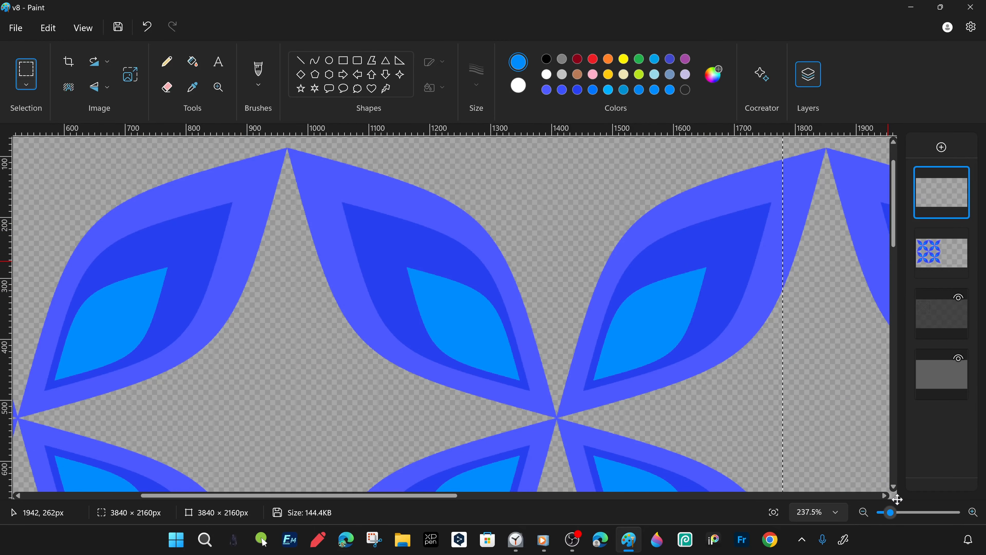
scroll(750, 372, "down", 7)
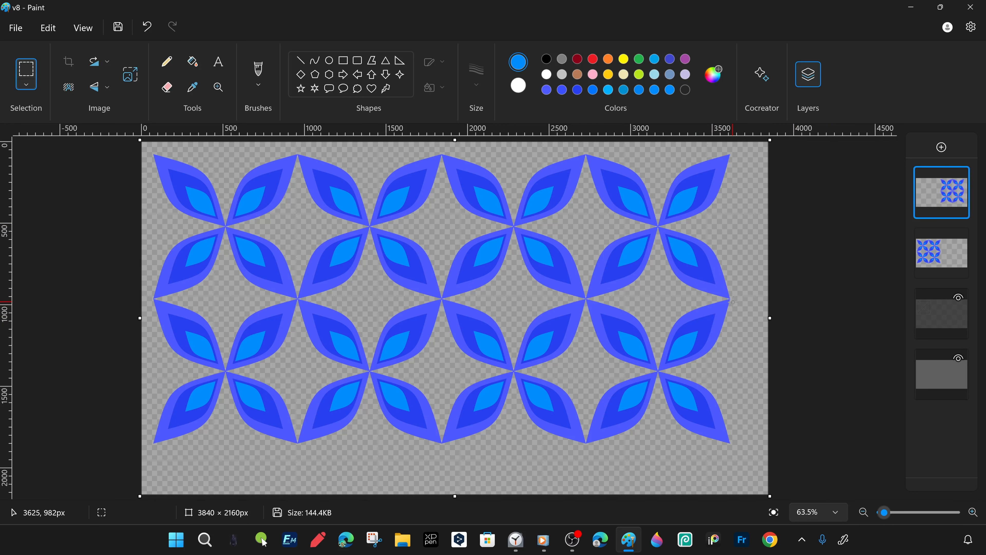
- Save the picture as a PNG copy named v9
left_click(17, 28)
mouse_move(141, 157)
left_click(198, 159)
type("v9")
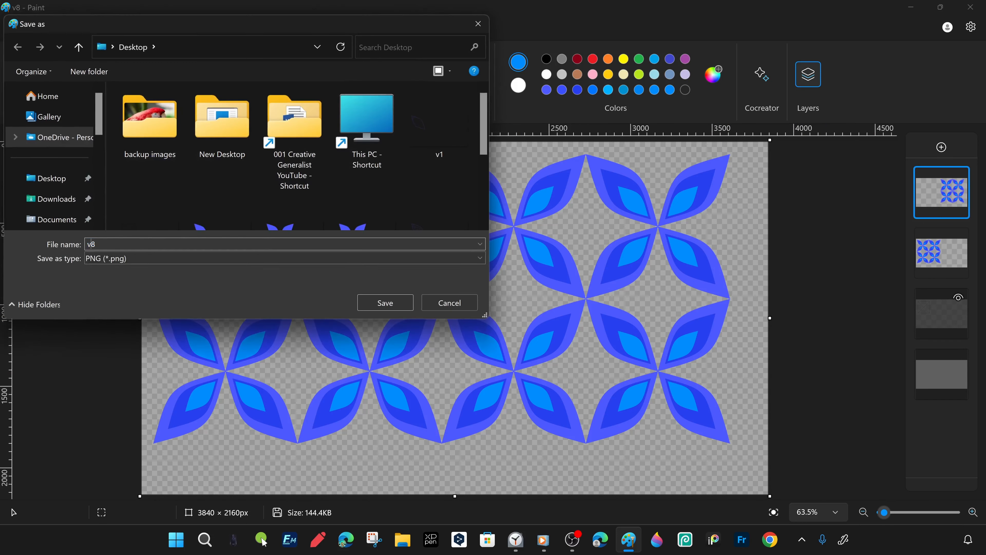
left_click(385, 302)
left_click(443, 320)
- Merge the two flower blocks into one layer and scale the merged artwork to 50%
right_click(940, 252)
left_click(831, 249)
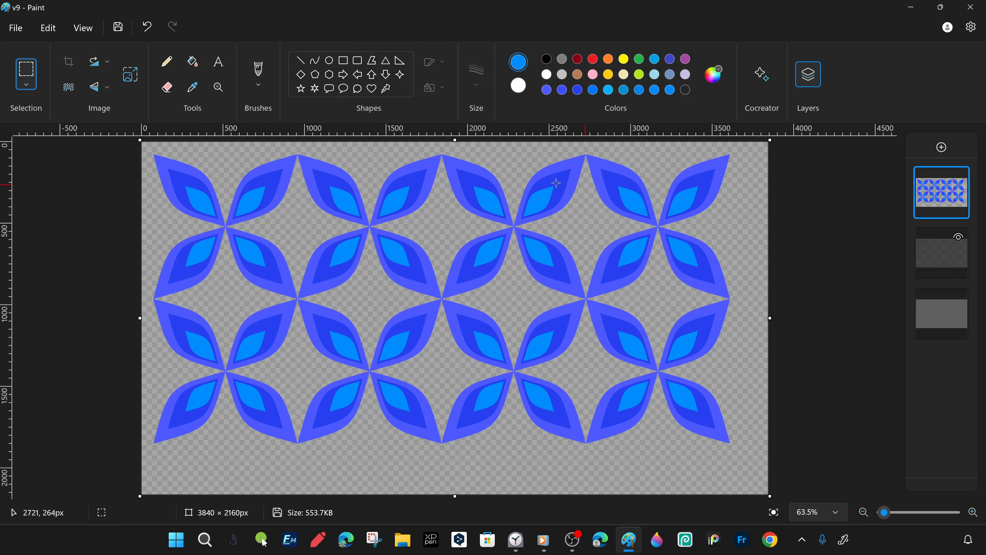
right_click(512, 218)
left_click(539, 425)
type("50")
key("Return")
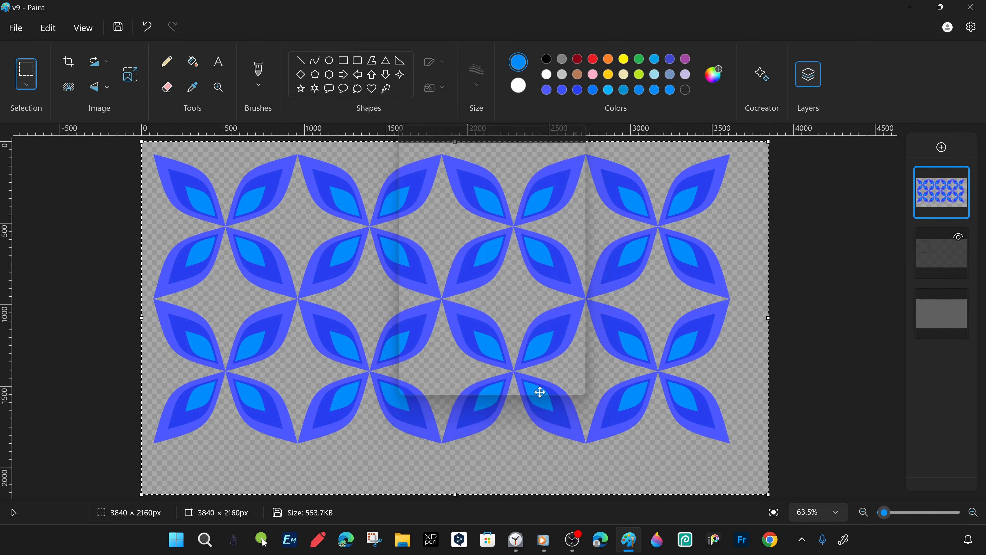
- Duplicate the reduced flower block and place the copy directly below it with the petal tips touching
right_click(931, 190)
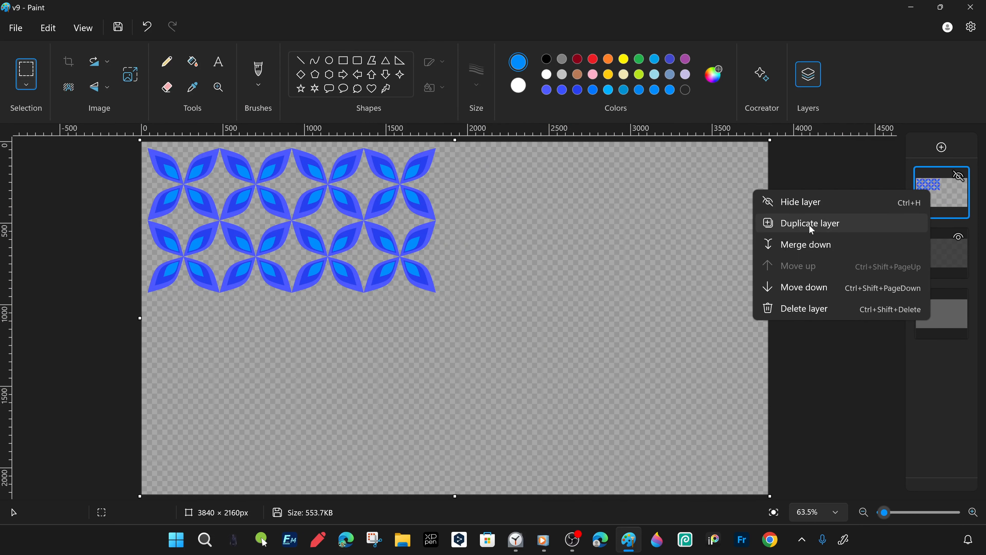
left_click(810, 228)
scroll(242, 326, "up", 3)
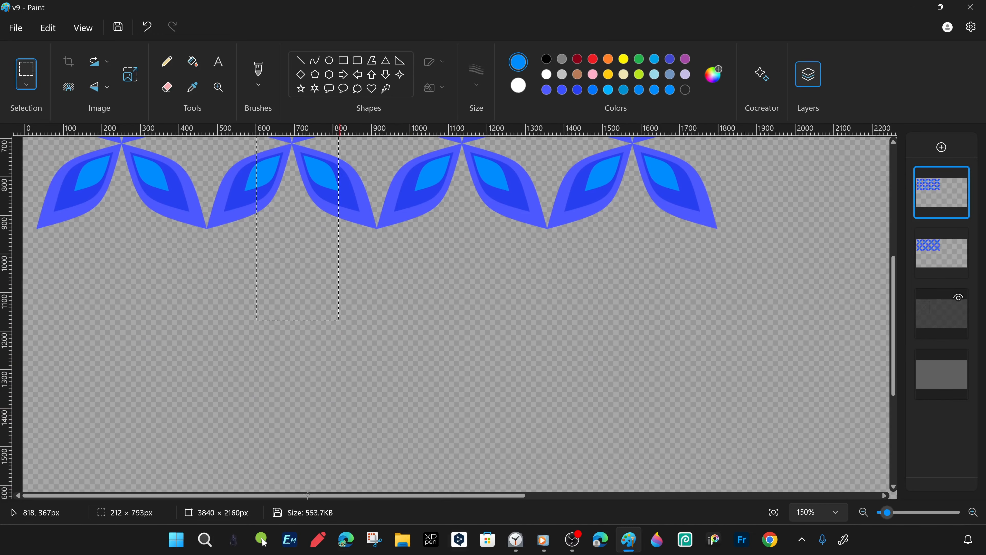
key("ctrl+a")
left_click_drag(306, 209, 327, 264)
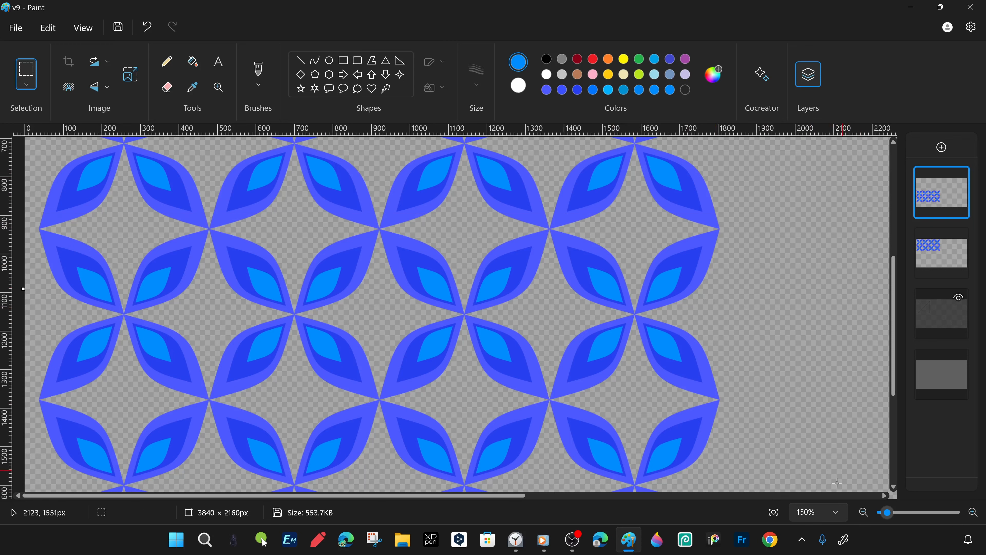
scroll(803, 259, "down", 3)
- Merge the upper and lower flower blocks into a single layer and duplicate the merged layer
right_click(933, 204)
left_click(854, 259)
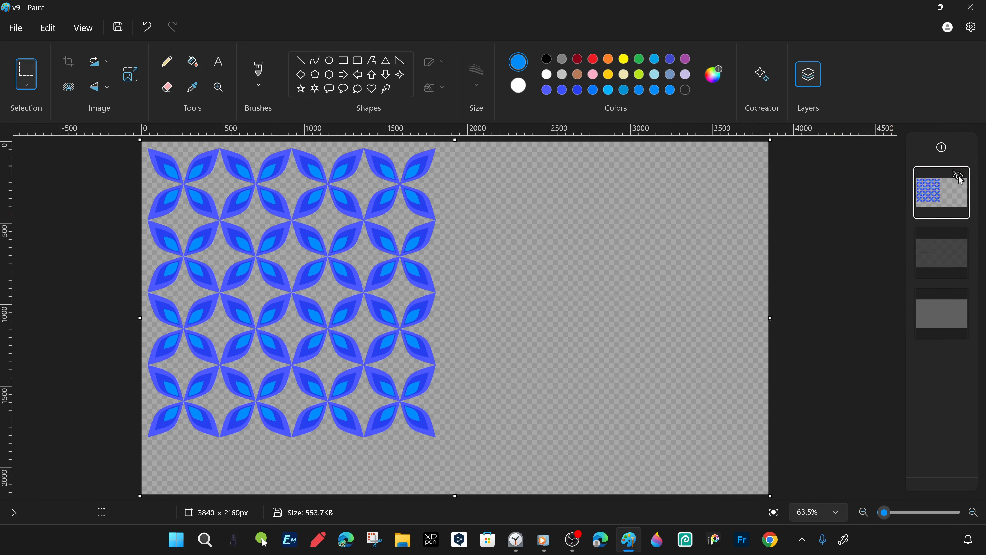
left_click(965, 298)
left_click(965, 298)
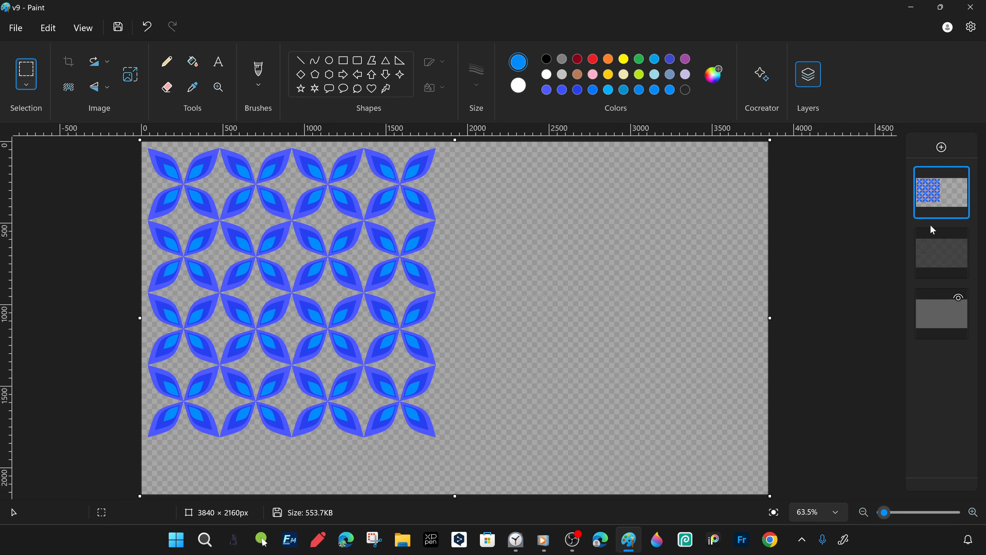
right_click(930, 225)
left_click(807, 231)
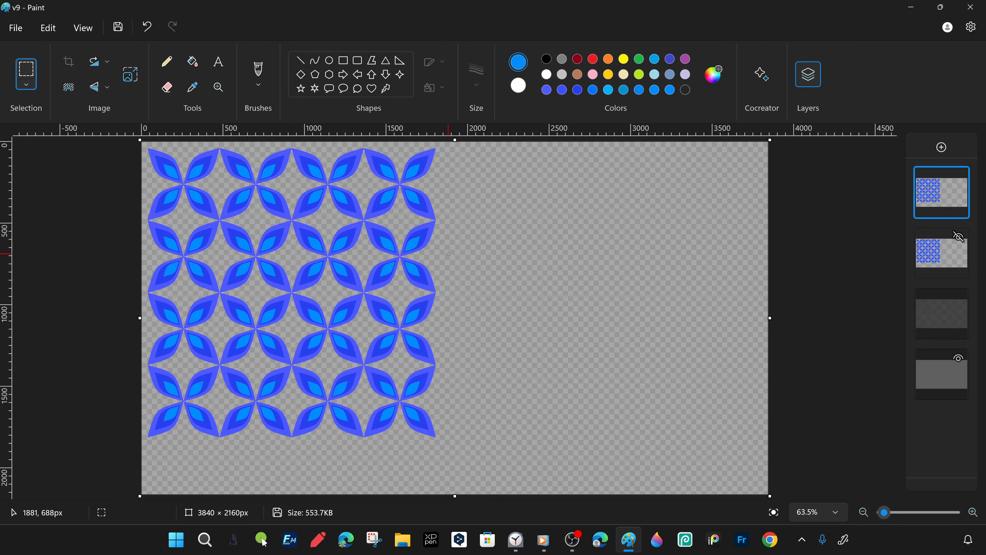
- Scale the duplicated flower grid to 25% and move it to the upper-right corner of the canvas
key("ctrl+a")
key("ctrl+w")
type("25")
key("Return")
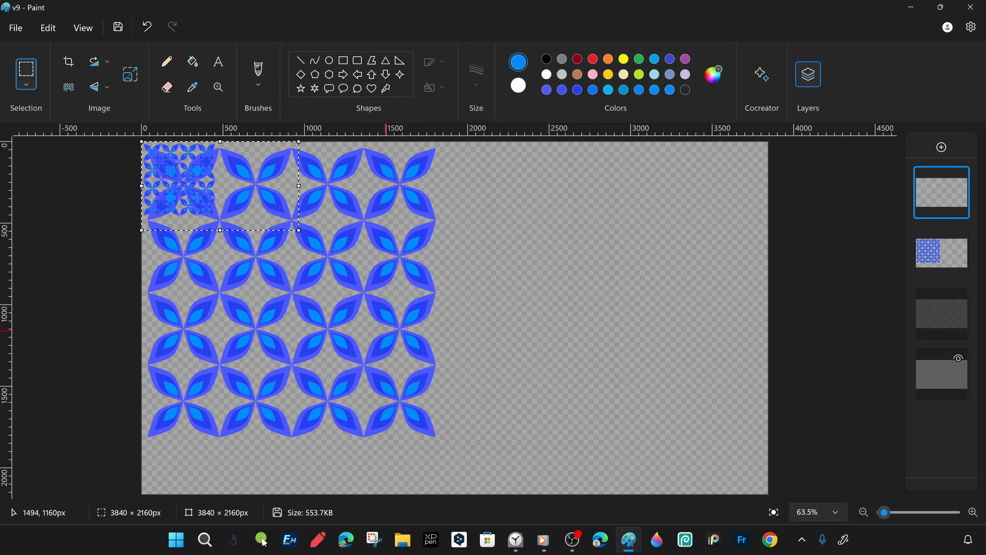
left_click_drag(182, 172, 730, 177)
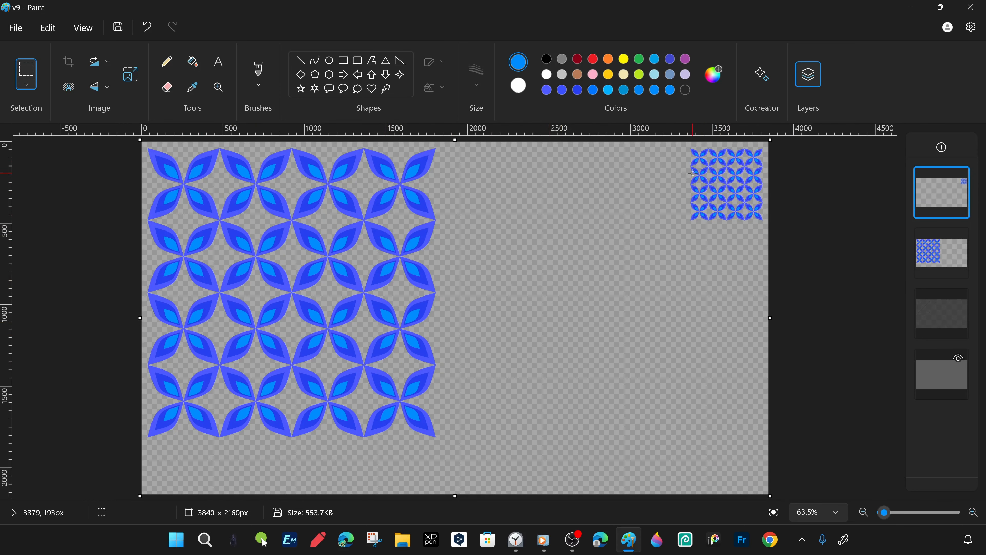
- Move the large flower grid to the right half of the canvas and the small grid beside its lower-left corner
left_click(947, 249)
left_click_drag(215, 342, 578, 364)
left_click(941, 192)
left_click_drag(770, 244, 668, 142)
left_click_drag(734, 178, 437, 444)
left_click(379, 282)
- Shift the large grid up towards the canvas's right edge and the small grid slightly left and down
left_click(954, 263)
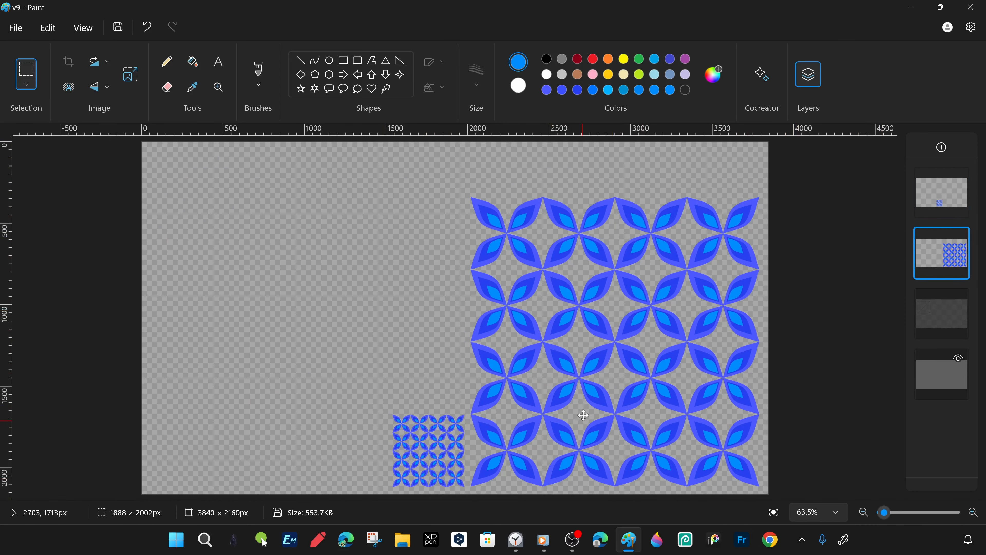
left_click_drag(583, 415, 586, 382)
left_click(451, 420)
left_click_drag(488, 488, 359, 371)
left_click_drag(431, 463, 411, 470)
key("ctrl+z")
- Duplicate the small grid's layer and move the copy into the empty area on the canvas's left half
right_click(934, 189)
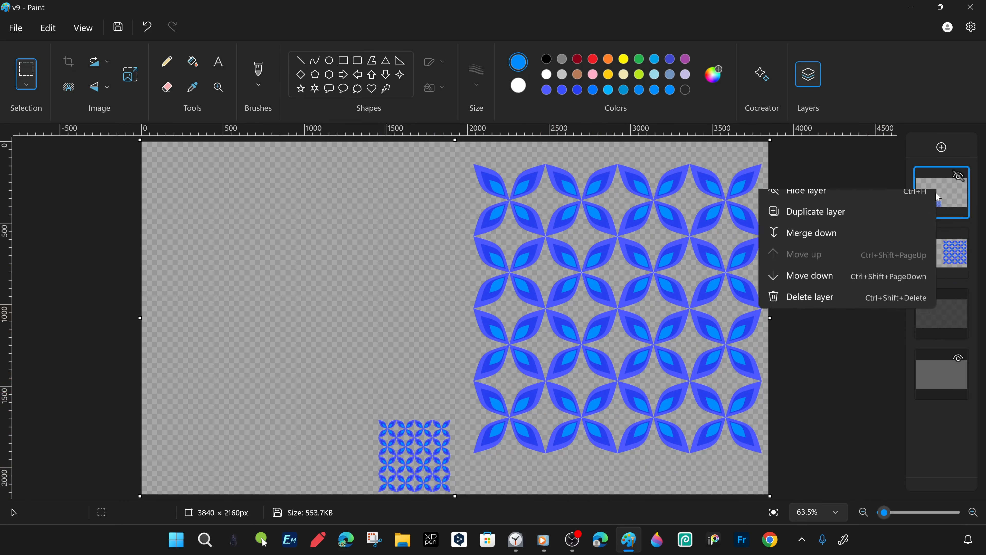
left_click(819, 211)
mouse_move(494, 400)
left_mouse_down()
mouse_move(404, 476)
mouse_move(356, 495)
left_mouse_up()
left_click_drag(431, 468, 288, 322)
- Copy the selected small grid within its layer and join the copy to its left edge to form a double-width grid
left_click(219, 87)
left_click(293, 339)
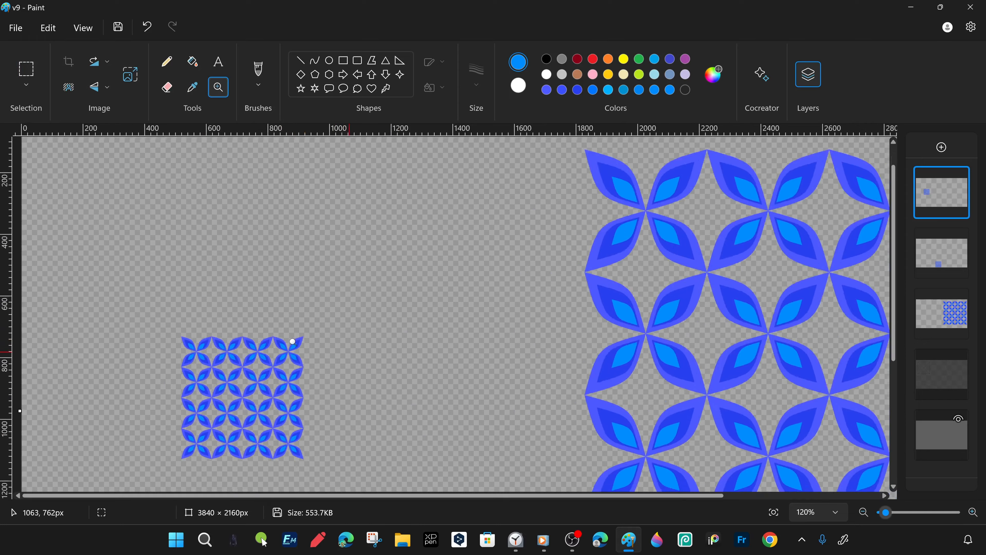
left_click(295, 341)
left_click(500, 293)
left_click(518, 303)
scroll(748, 301, "down", 1)
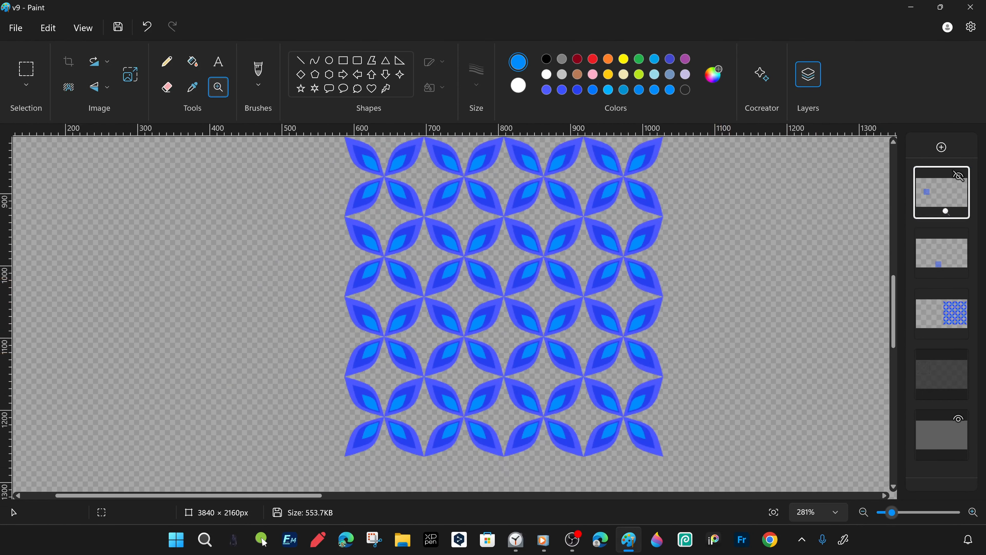
left_click_drag(892, 315, 892, 313)
left_click_drag(280, 139, 717, 474)
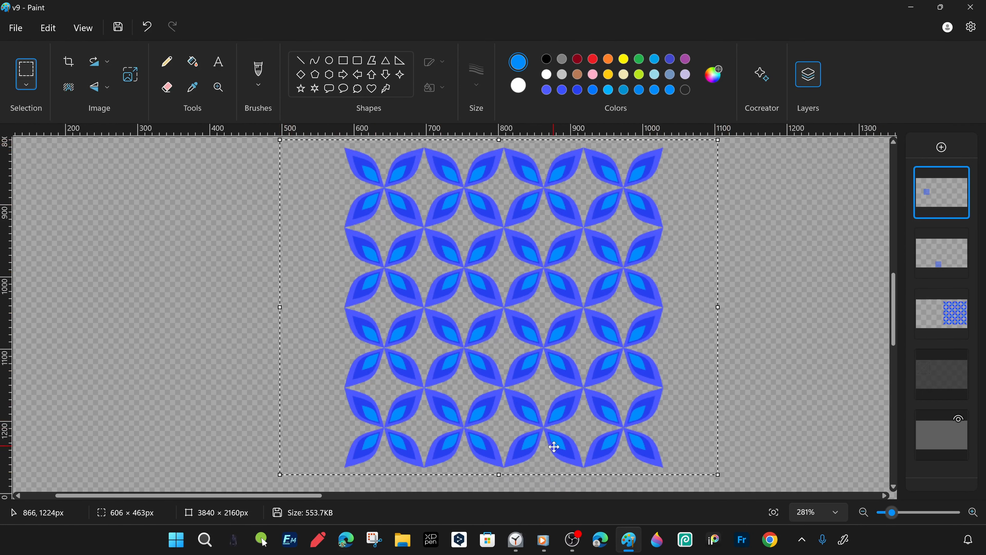
mouse_move(614, 325)
left_mouse_down()
mouse_move(284, 326)
mouse_move(294, 326)
left_mouse_up()
key("Up")
left_click_drag(178, 306, 180, 307)
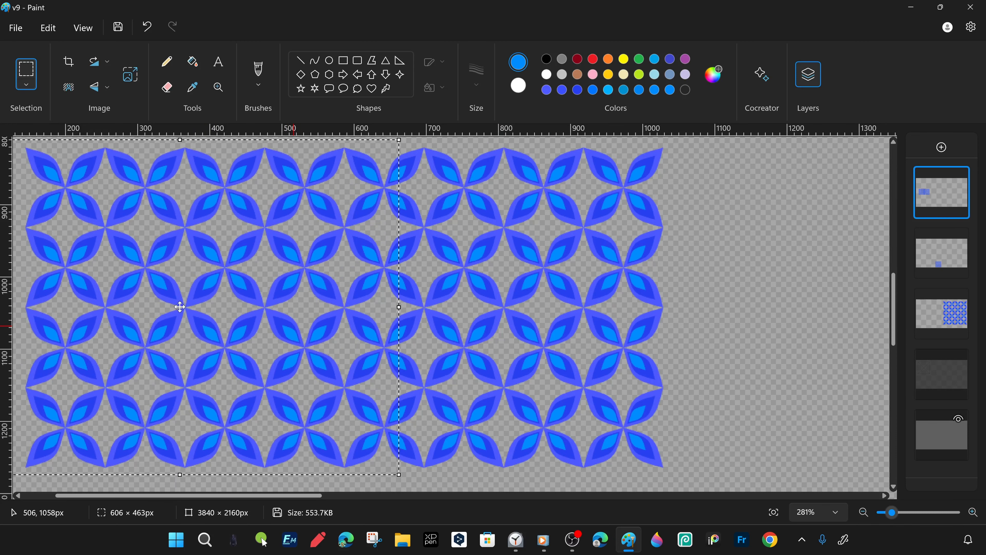
left_click(652, 317)
- Move the double-width grid right until it sits just short of the large grid
scroll(652, 295, "down", 2)
scroll(623, 149, "up", 1)
left_click_drag(623, 187, 65, 464)
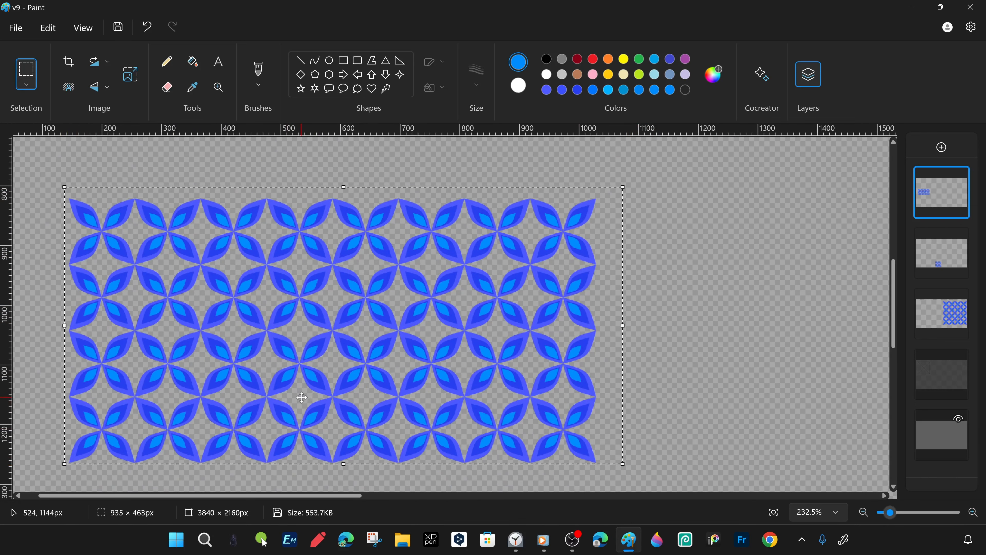
left_click_drag(649, 177, 64, 468)
left_click_drag(362, 389, 621, 383)
left_click_drag(111, 383, 519, 155)
scroll(621, 171, "down", 2)
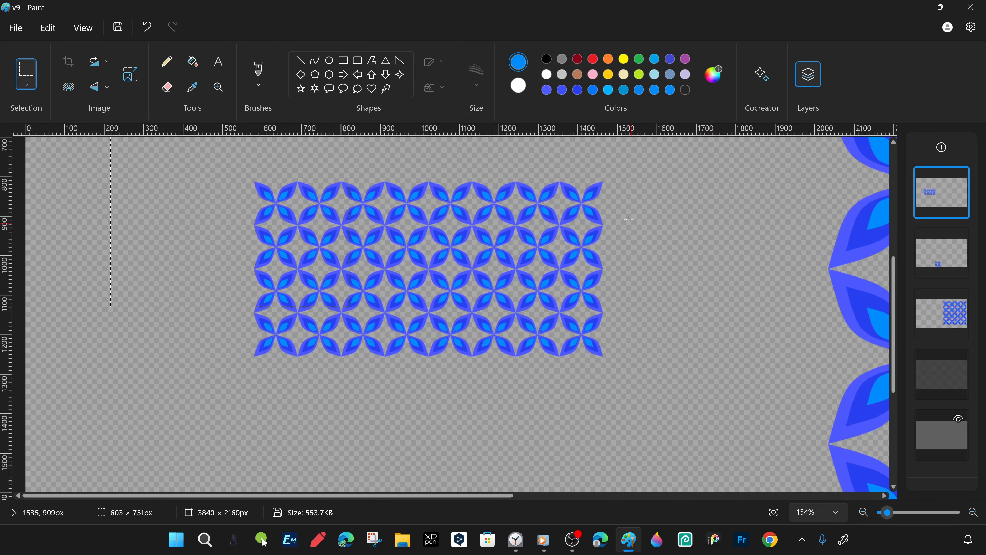
left_click_drag(624, 169, 232, 376)
left_click_drag(359, 314, 352, 10)
scroll(641, 445, "up", 2)
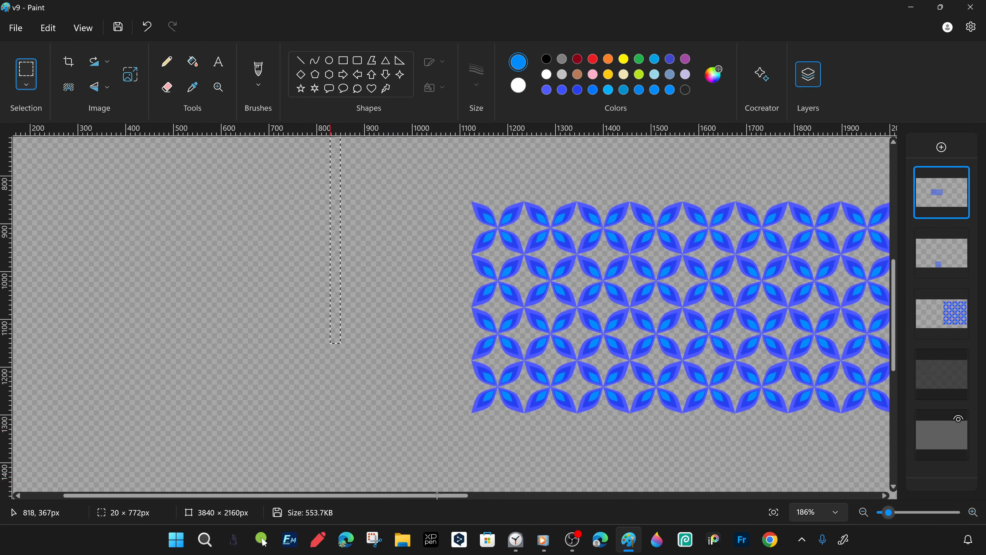
- Duplicate the double-width grid's layer and place the copy against its left edge so the petal tips meet
left_click_drag(436, 496, 446, 495)
mouse_move(437, 186)
left_mouse_down()
mouse_move(852, 449)
mouse_move(876, 449)
left_mouse_up()
right_click(949, 196)
right_click(954, 208)
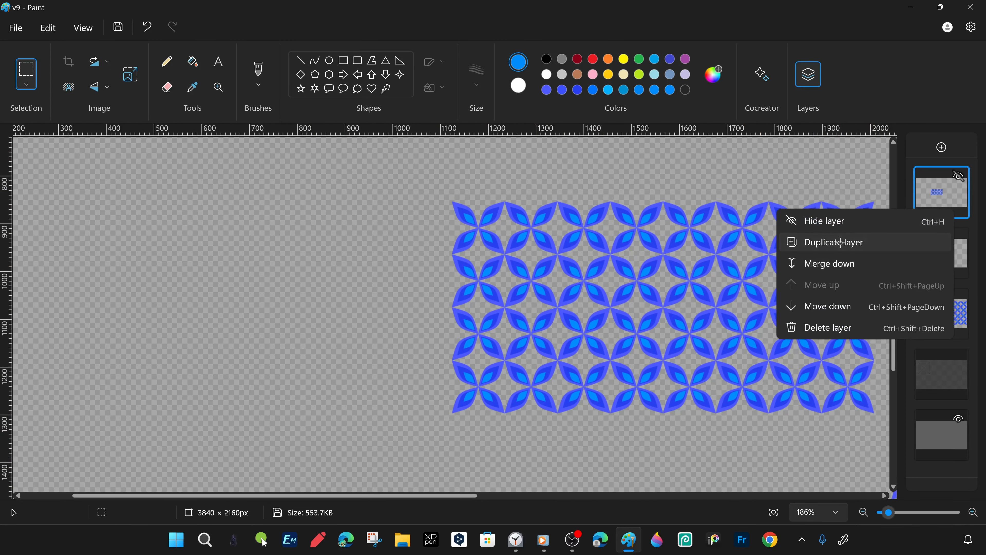
left_click(840, 242)
scroll(773, 351, "up", 5)
key("ctrl+a")
left_click_drag(770, 354, 180, 313)
left_click_drag(609, 286, 542, 299)
- Merge the two double-width grids into one long strip layer
left_click(943, 249)
right_click(944, 199)
left_click(854, 255)
left_click_drag(379, 254, 341, 265)
scroll(341, 265, "down", 10)
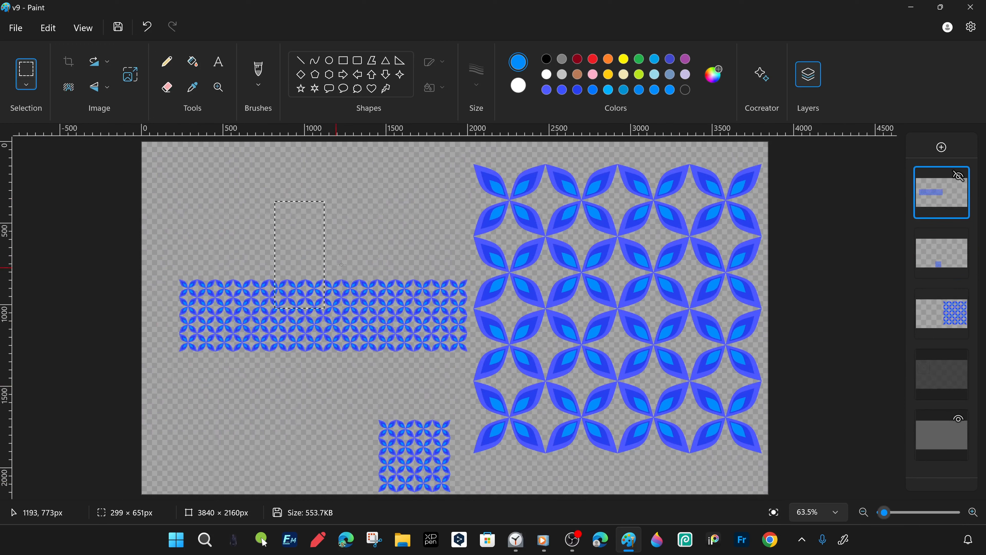
- Move the long strip to the canvas's lower-left corner and the small grid above its right end
left_click_drag(169, 242, 491, 391)
left_click_drag(391, 312, 362, 447)
left_click(963, 271)
left_click_drag(491, 343, 337, 497)
left_click_drag(420, 474, 434, 382)
left_click(453, 444)
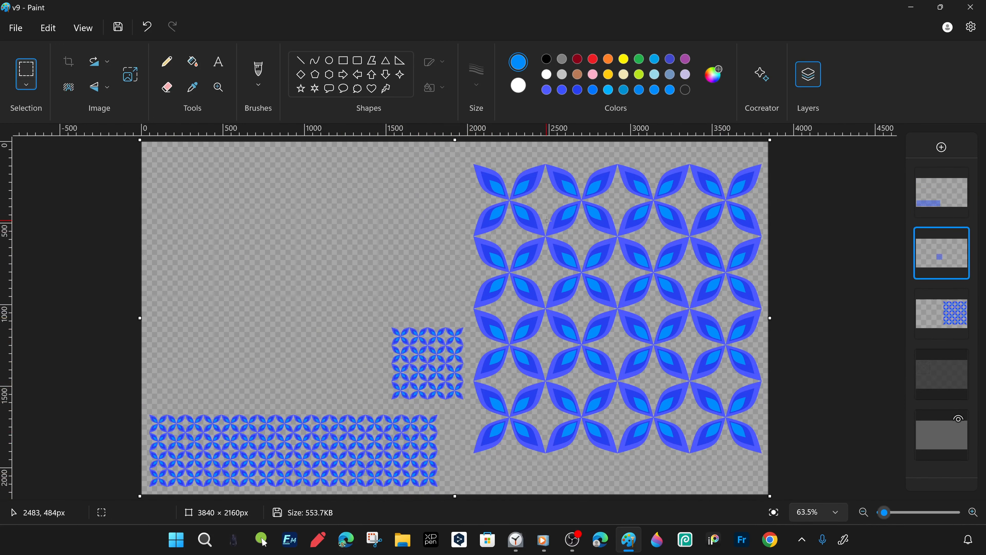
- Duplicate the strip's layer and fit the copy beneath the large grid, squashed to less than half its height
right_click(944, 200)
left_click(837, 231)
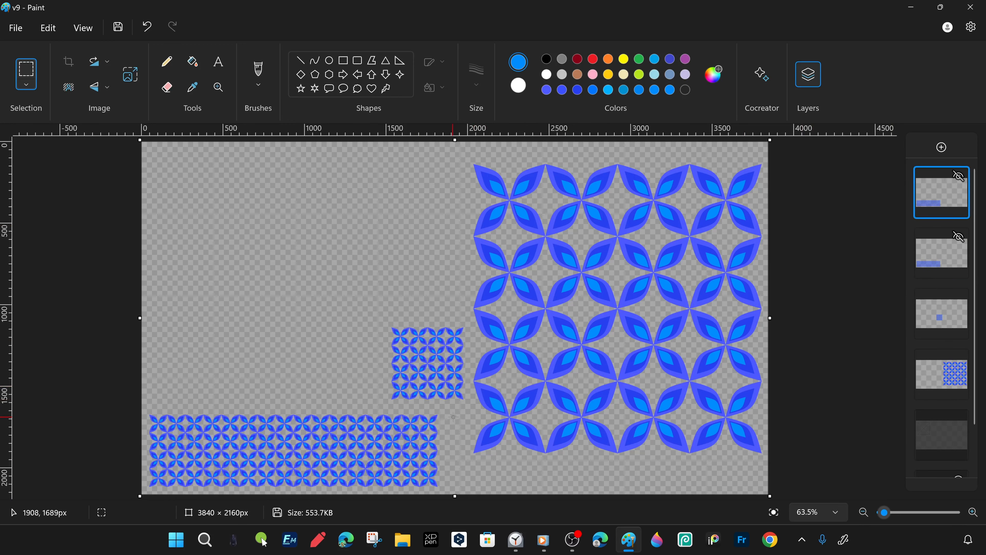
left_click_drag(296, 441, 622, 476)
left_click_drag(628, 445, 627, 471)
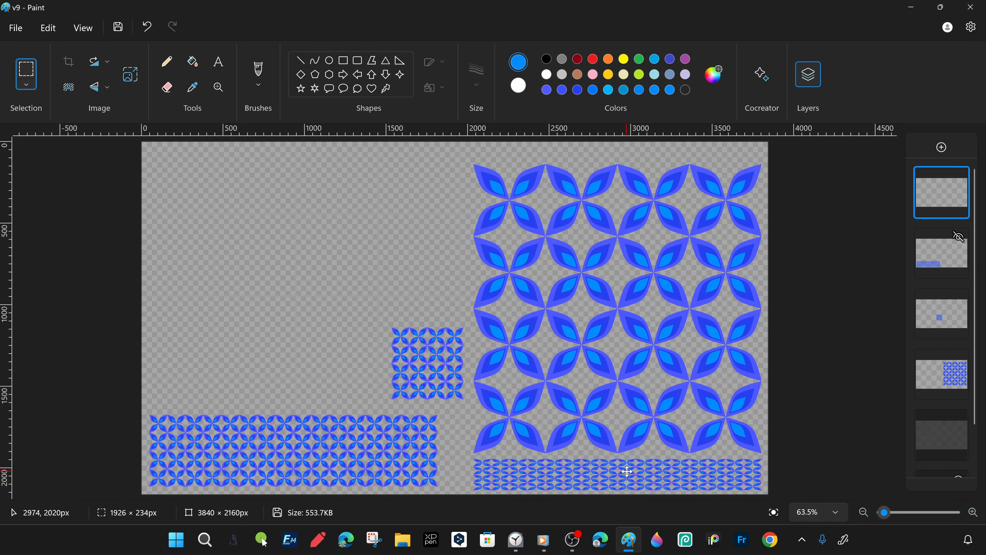
scroll(962, 419, "down", 1)
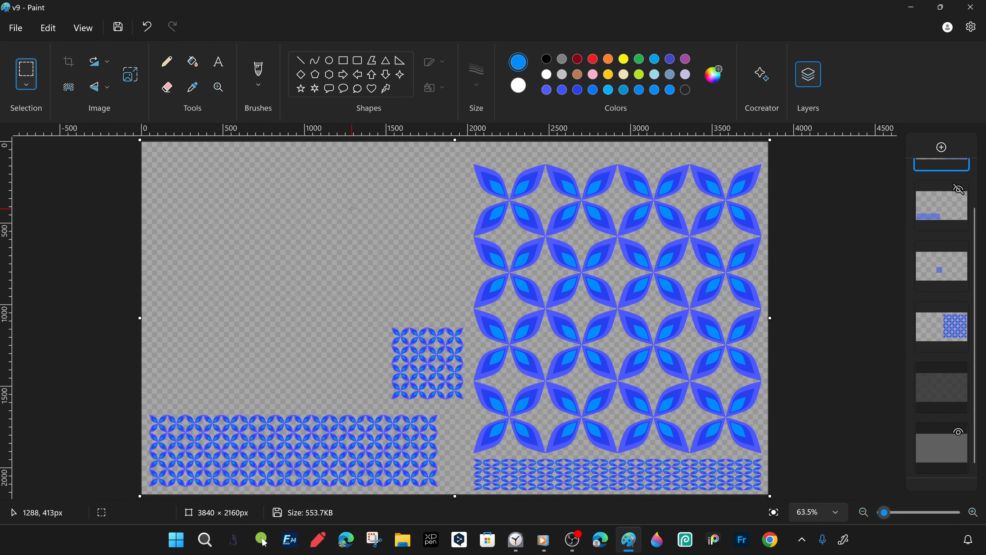
- Save the picture as a PNG copy named v10
left_click(16, 28)
mouse_move(45, 155)
left_click(233, 158)
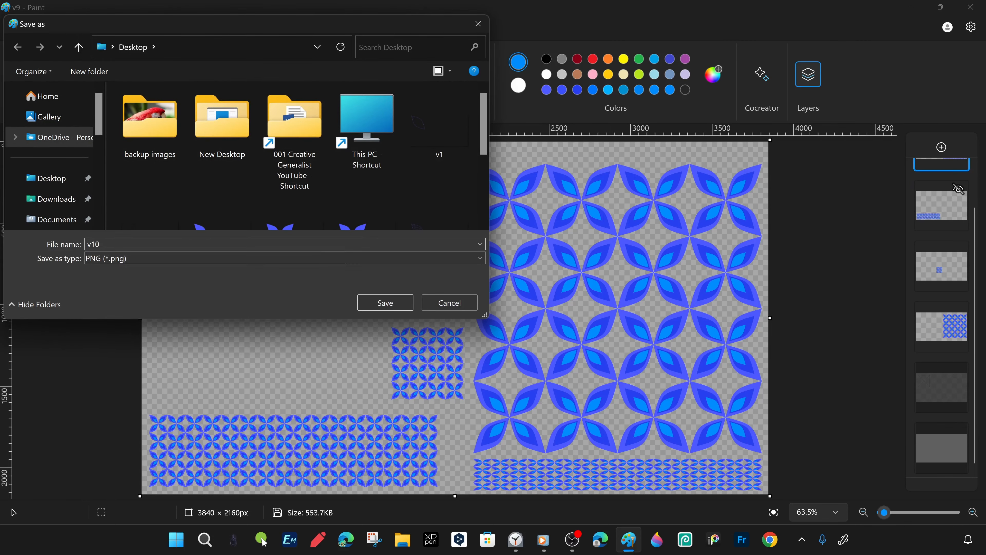
key("Return")
left_click(15, 28)
mouse_move(89, 93)
left_click(217, 94)
scroll(429, 198, "down", 3)
left_click(223, 229)
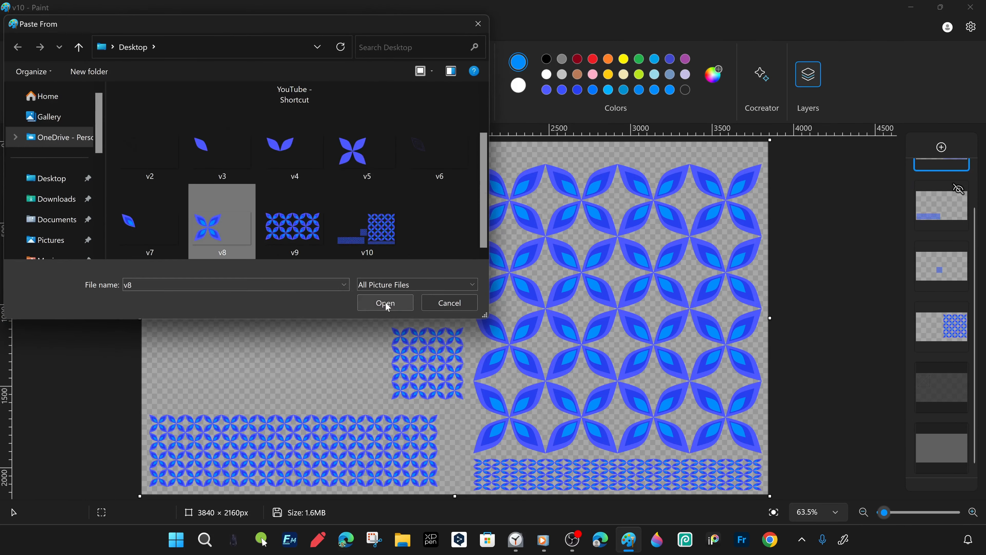
left_click(386, 303)
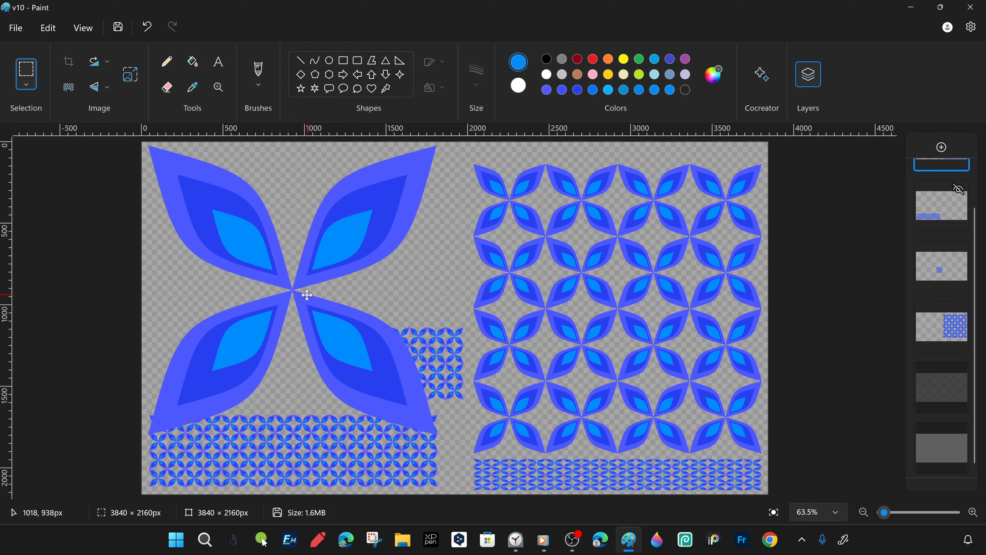
left_click_drag(306, 295, 305, 295)
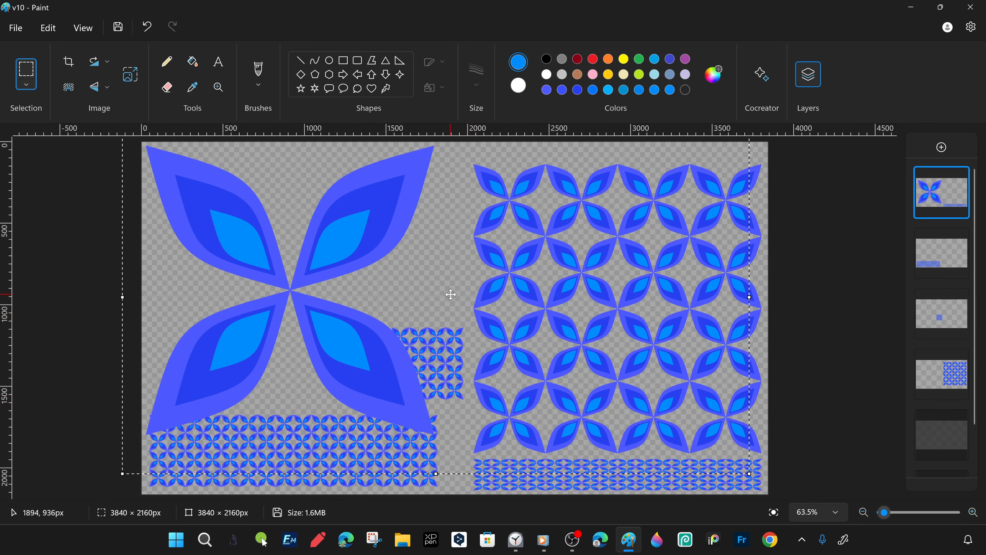
key("ctrl+z")
- Import the v8 picture from the Desktop onto the new empty top layer
left_click(15, 28)
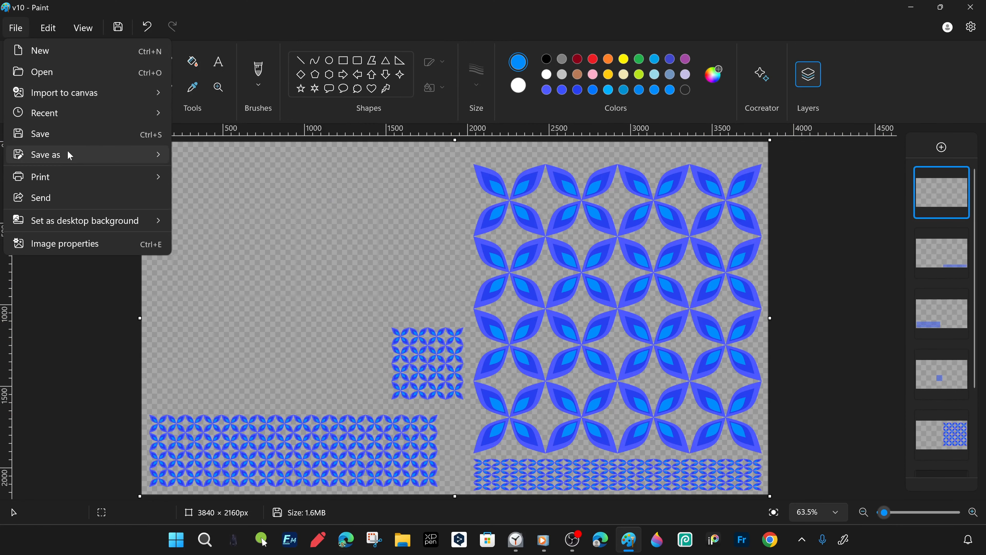
mouse_move(123, 92)
left_click(217, 92)
double_click(220, 122)
left_click(221, 221)
left_click(385, 302)
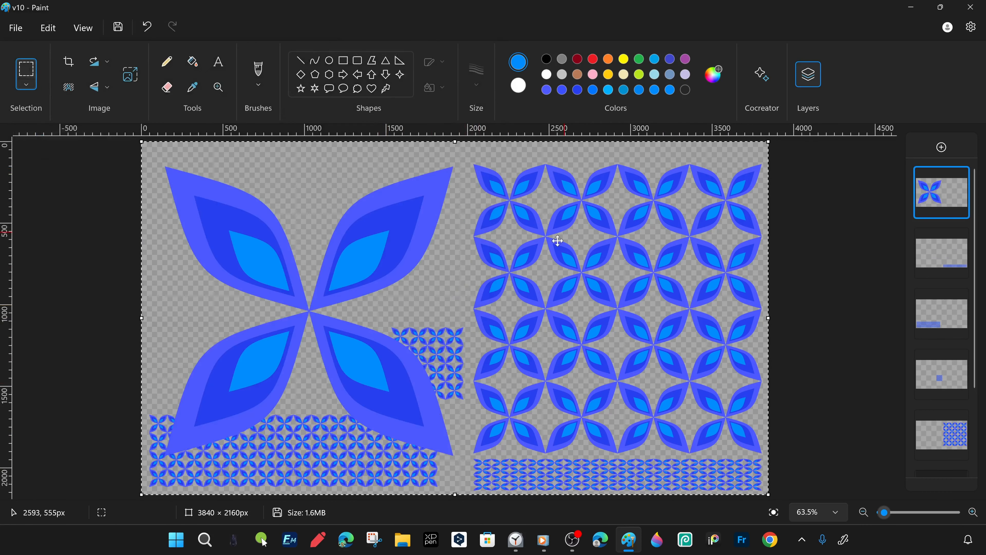
- Resize the large flower on the top layer to 80% and place it near the canvas's upper-left corner
mouse_move(310, 297)
left_mouse_down()
mouse_move(297, 291)
mouse_move(304, 309)
left_mouse_up()
right_click(360, 302)
left_click(414, 334)
type("80")
key("Return")
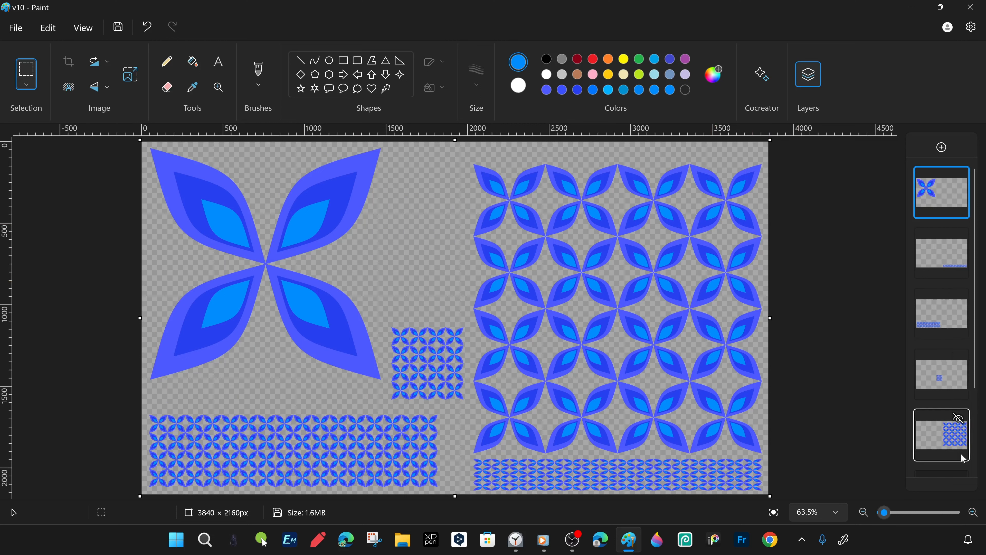
- Move the small grid upward beside the flower and shift the long strip slightly up and to the right
scroll(964, 459, "down", 3)
left_click(941, 260)
left_click_drag(424, 368, 422, 282)
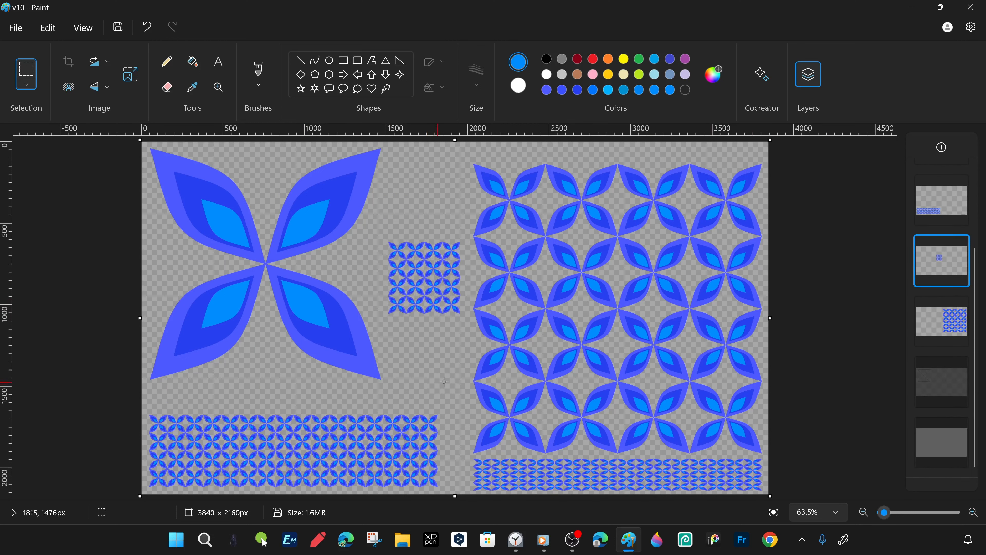
left_click(942, 200)
left_click_drag(250, 457, 264, 448)
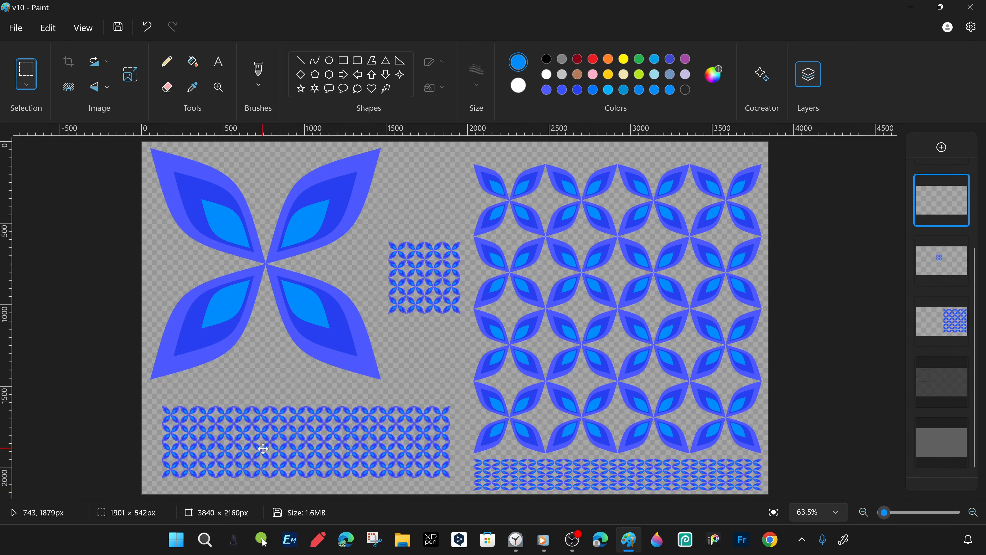
- Show the white background layer and duplicate it
left_click(961, 428)
right_click(963, 430)
left_click(817, 338)
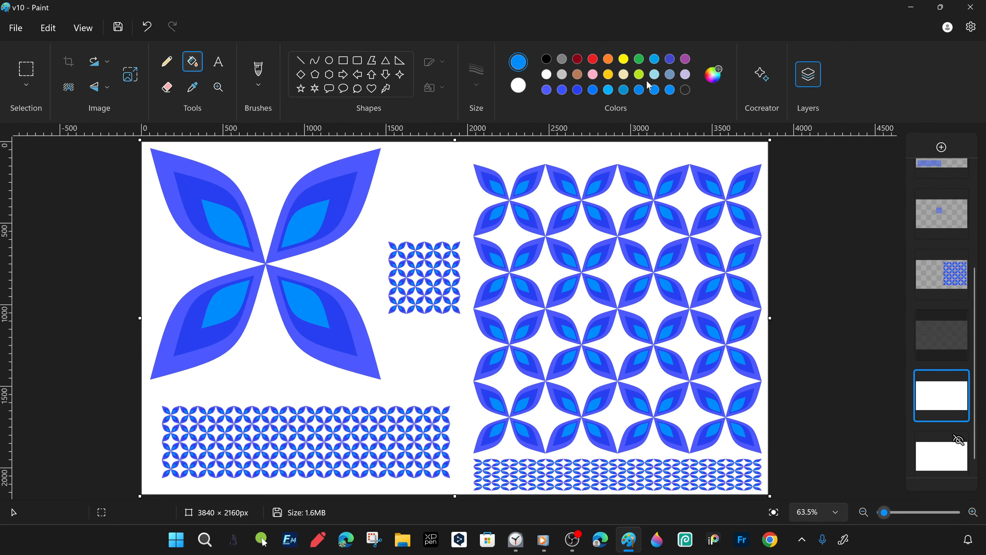
- Try filling the duplicated background layer with light turquoise, lavender and light cream yellow
left_click(655, 74)
left_click(446, 175)
left_click(685, 74)
left_click(446, 178)
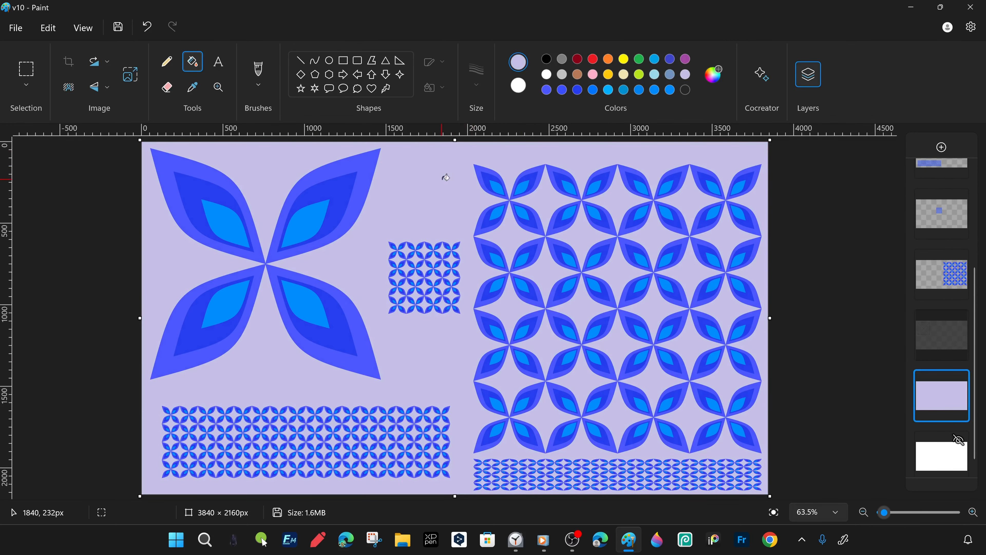
left_click(623, 74)
left_click(438, 183)
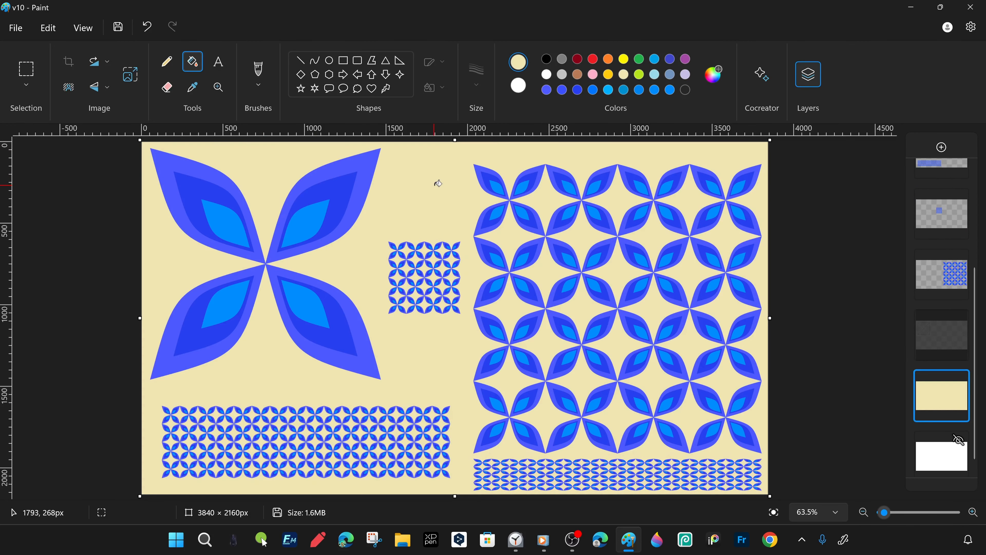
- Mix a custom pale yellow and fill the duplicated background layer with it
left_click(718, 78)
mouse_move(330, 224)
left_mouse_down()
mouse_move(343, 213)
mouse_move(345, 229)
left_mouse_up()
left_click(401, 423)
left_click(396, 256)
left_click(719, 77)
key("Return")
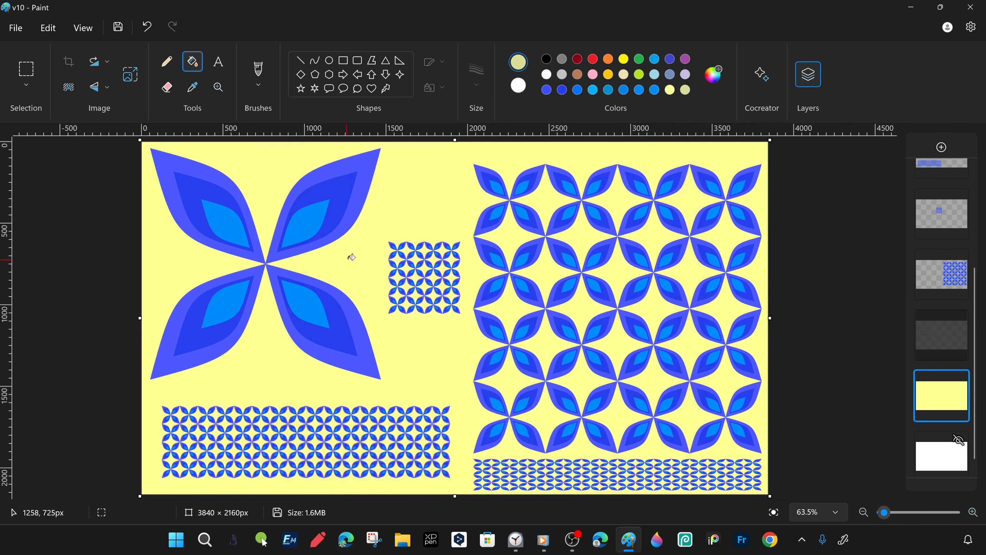
left_click(351, 257)
left_click(716, 75)
left_click(343, 214)
key("Return")
left_click(423, 350)
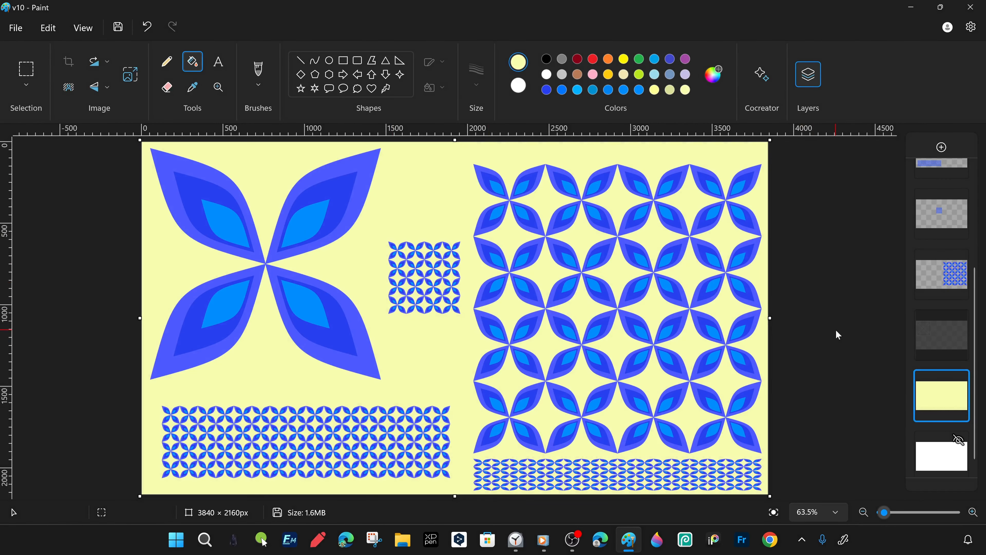
- On a new top layer, draw a light turquoise rectangle with Marker fill, about 3805 × 2135 px, covering nearly the whole canvas
left_click(942, 147)
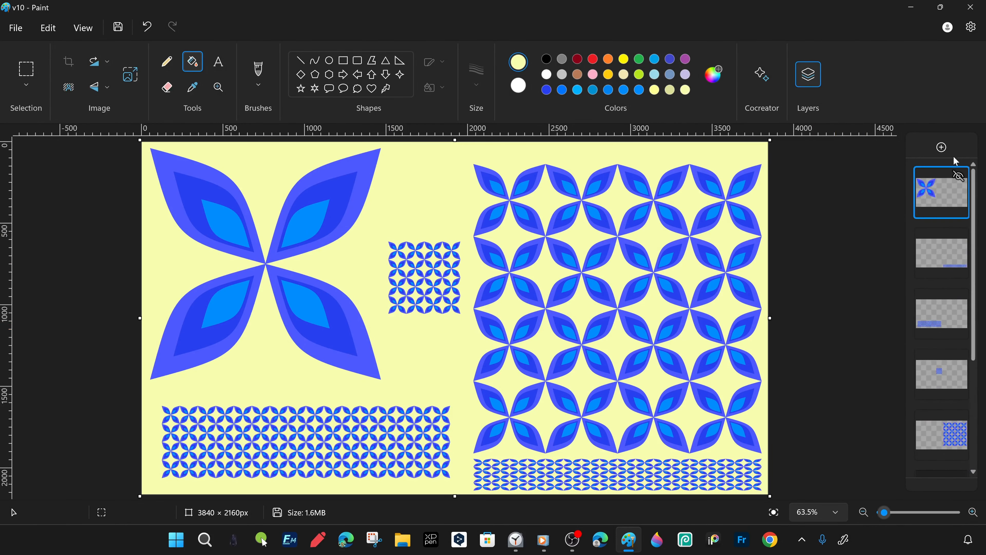
left_click(430, 88)
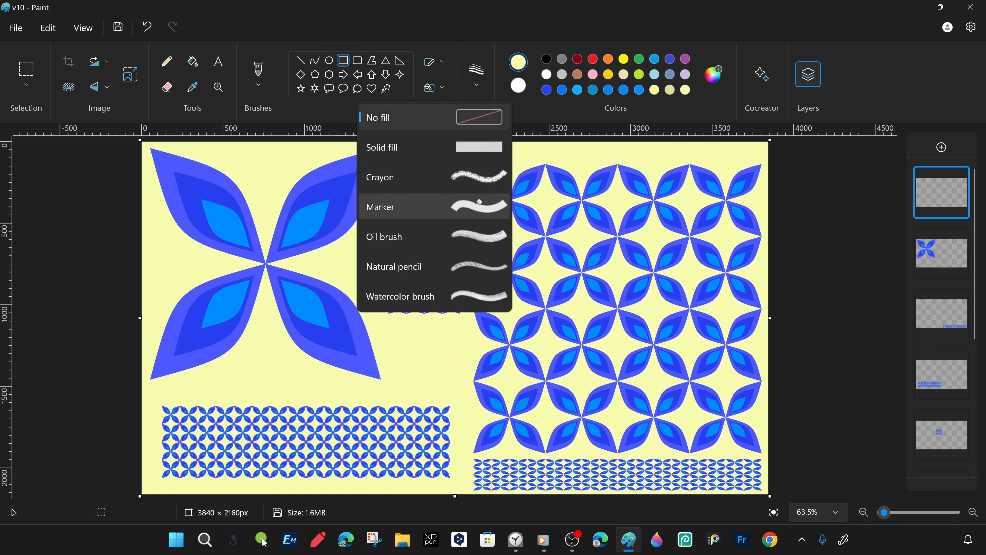
left_click(470, 206)
left_click(518, 85)
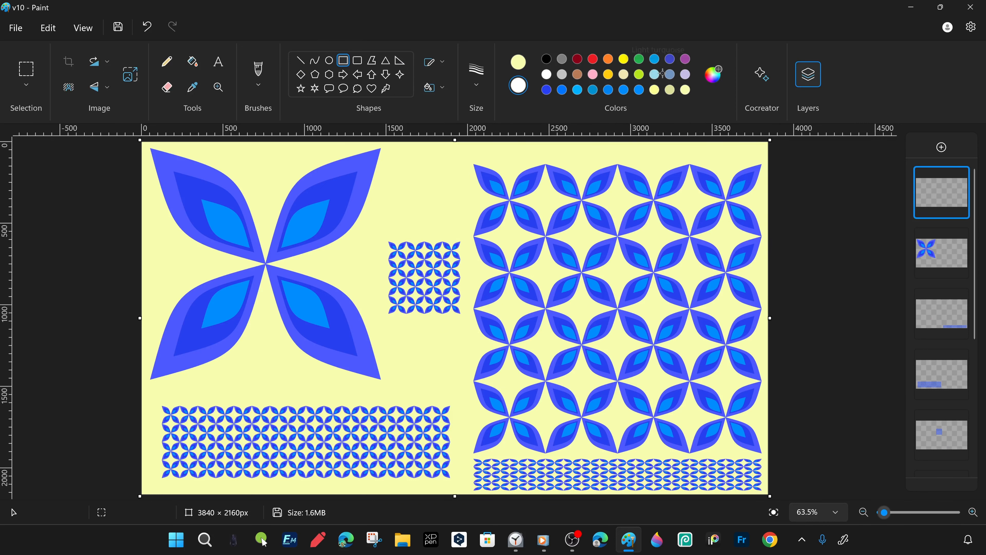
left_click_drag(141, 141, 764, 492)
left_click(594, 88)
left_click(670, 74)
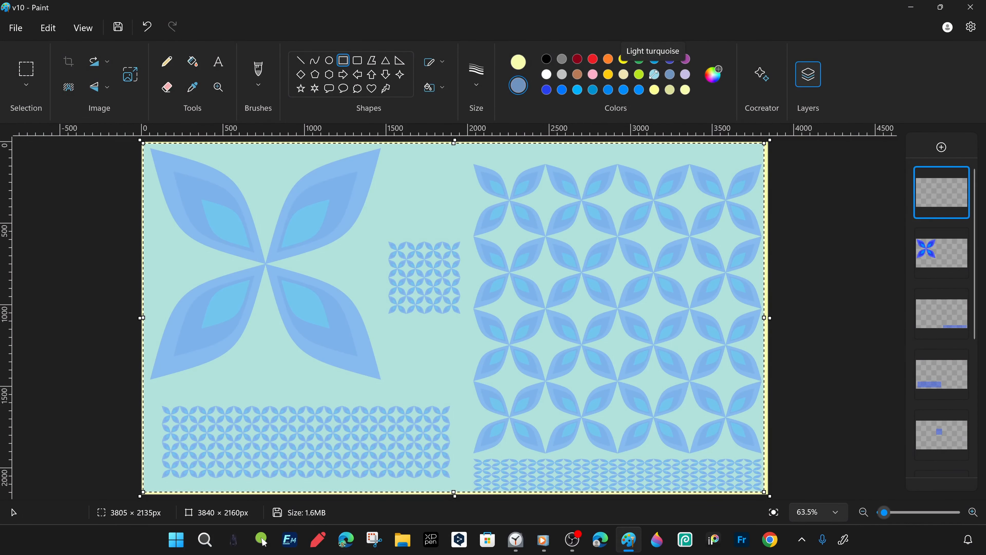
left_click(653, 75)
- Duplicate the turquoise rectangle's layer, hide the upper copy and move the other directly above the pale yellow background
right_click(950, 194)
left_click(935, 233)
left_click(958, 176)
left_click_drag(933, 244, 959, 404)
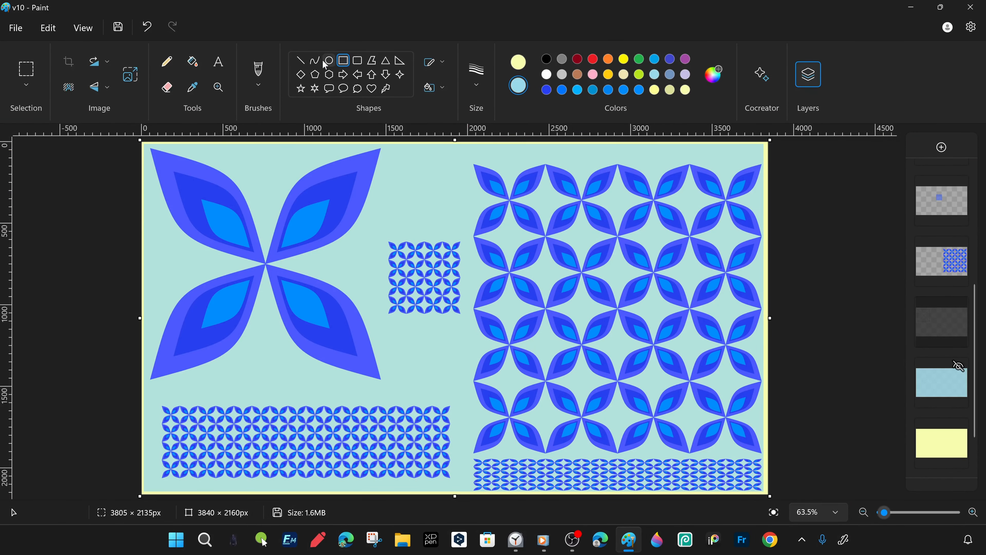
- On a new top layer, draw an unfilled black rectangle about 3820 × 2144 px just inside the canvas edges
left_click(439, 63)
left_click(444, 62)
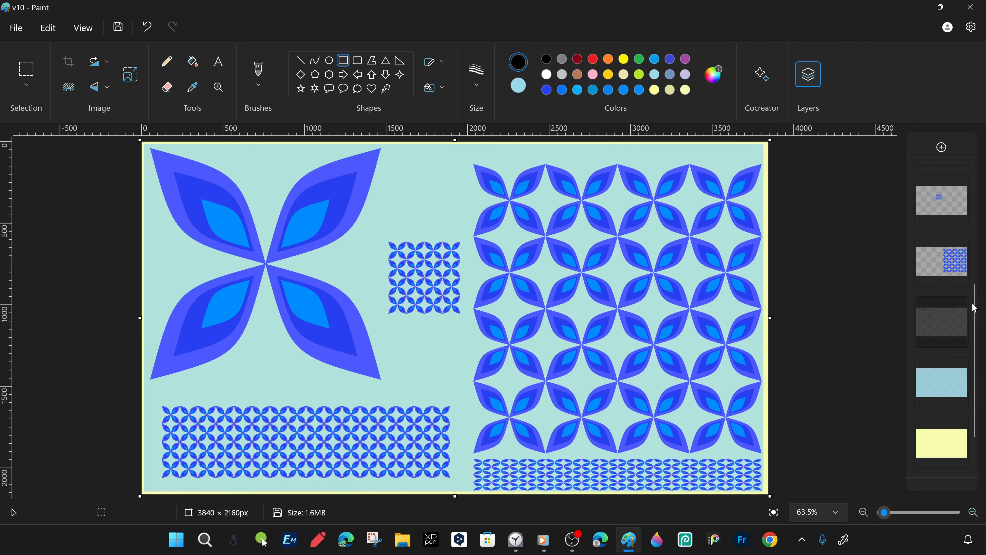
left_click_drag(975, 308, 942, 200)
left_click_drag(142, 144, 766, 494)
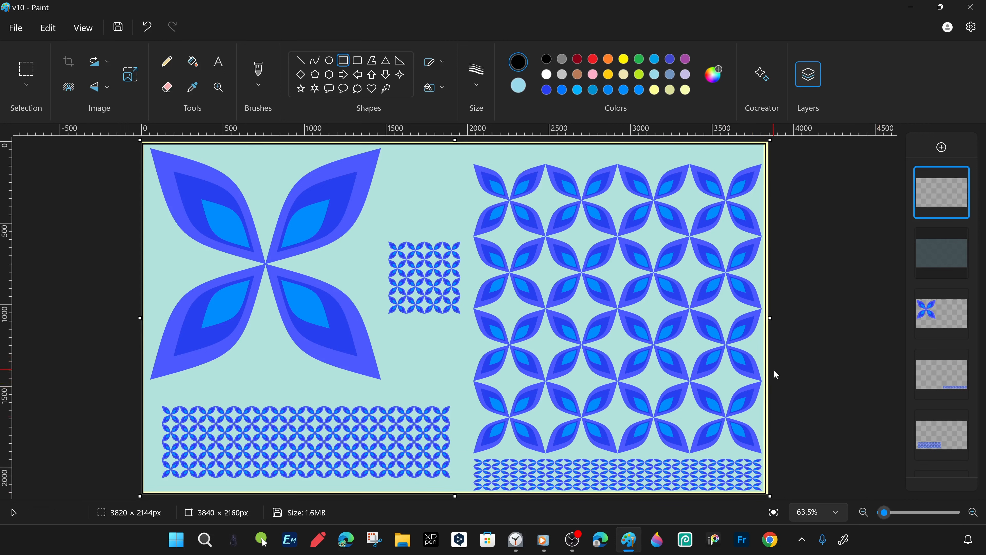
- Nudge the black rectangle outline upward and hide its layer
key("ctrl+a")
key("shift+Up")
key("shift+Up")
key("shift+Up")
key("shift+Up")
key("shift+Up")
left_click(802, 235)
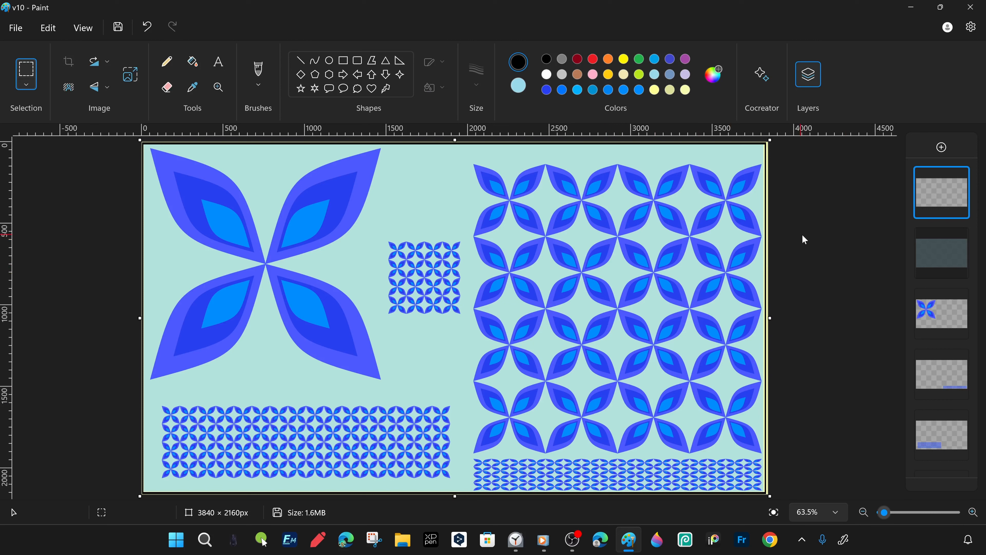
left_click(958, 178)
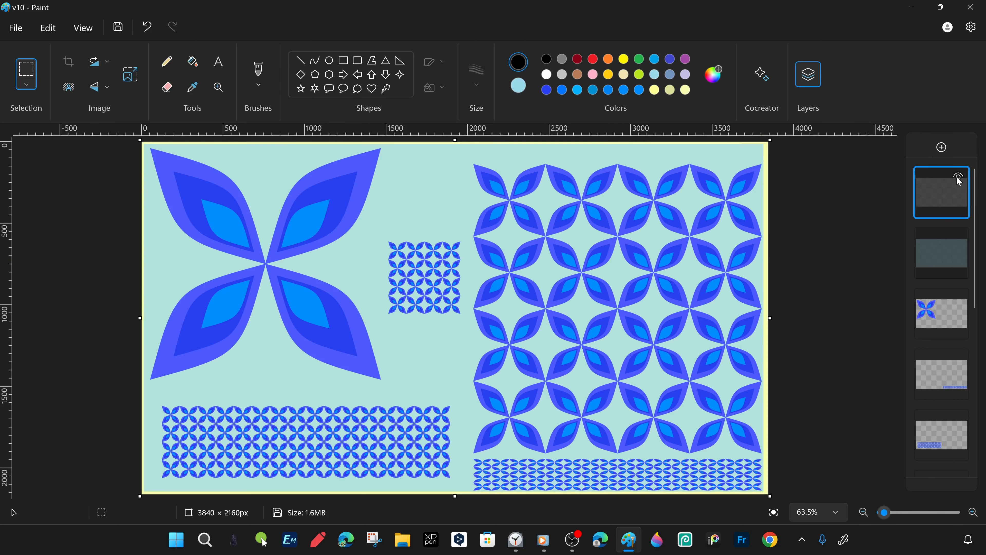
- Duplicate the pale yellow background layer, fill the upper copy with black and set the secondary color to white
left_click(947, 191)
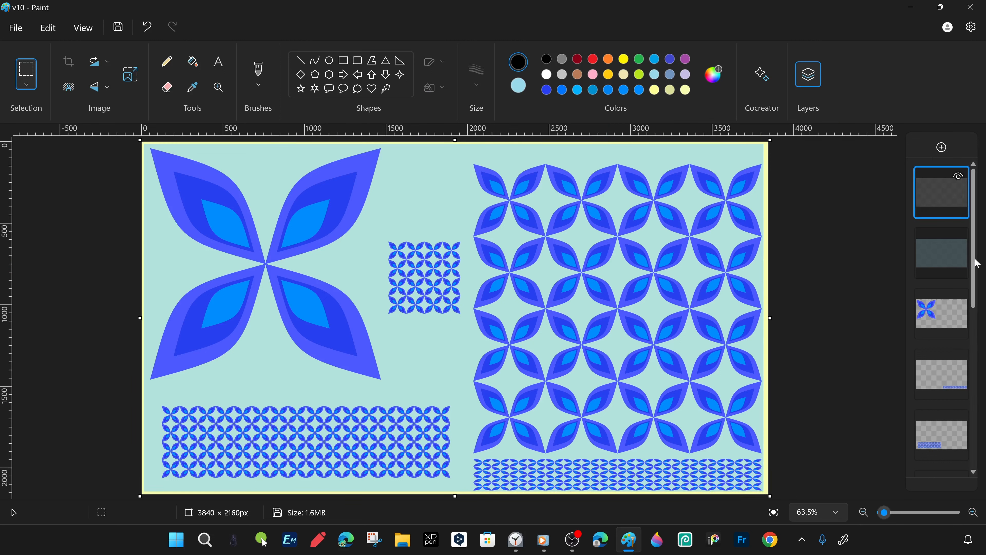
left_click_drag(975, 261, 975, 423)
right_click(945, 439)
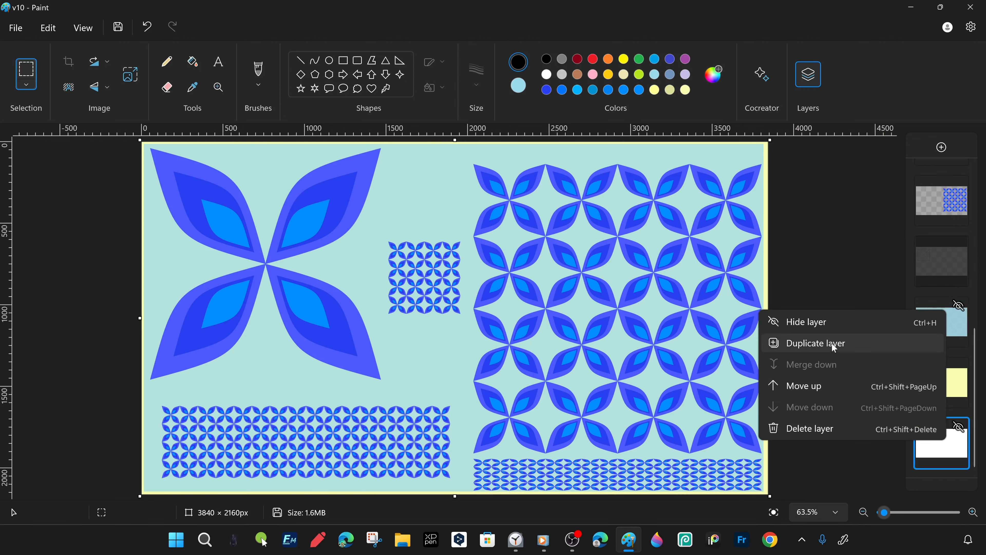
right_click(955, 384)
left_click(847, 419)
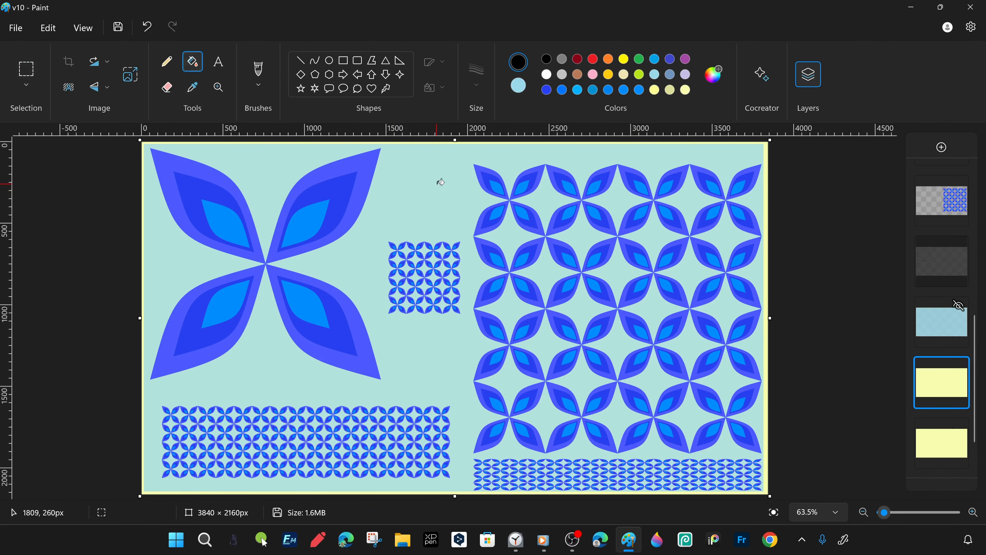
left_click(447, 185)
left_click(518, 85)
left_click(546, 74)
left_click(518, 62)
left_click(546, 75)
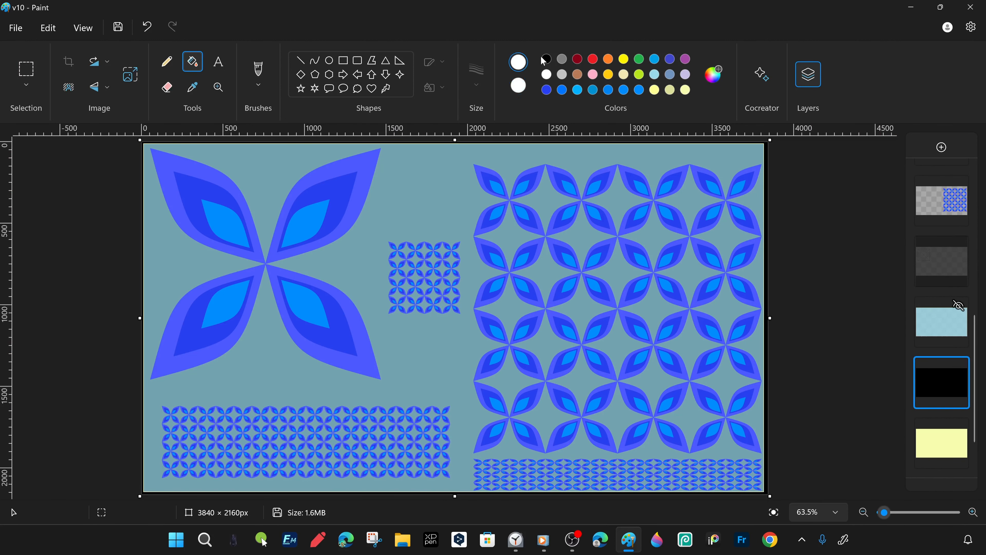
- Select the entire black layer and hide the turquoise layer above it
left_click(35, 72)
key("ctrl+a")
left_click(958, 306)
- Try shrinking the black background with a proportional resize, and undo it
right_click(428, 203)
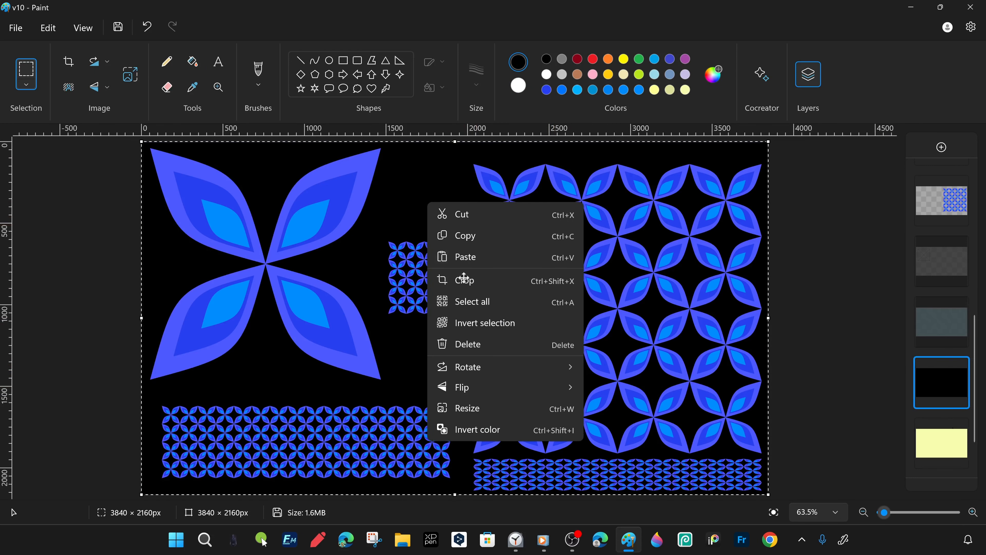
left_click(467, 408)
key("Return")
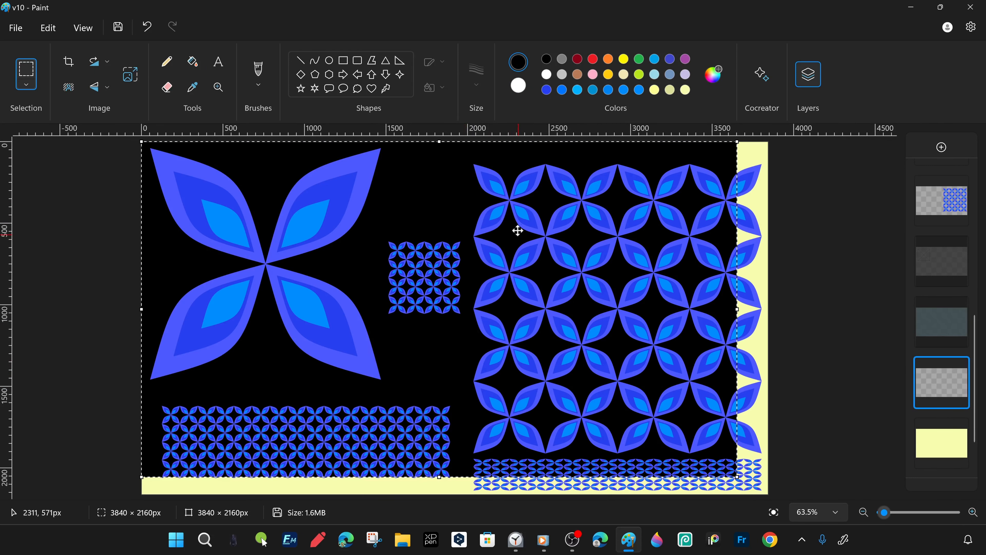
key("ctrl+z")
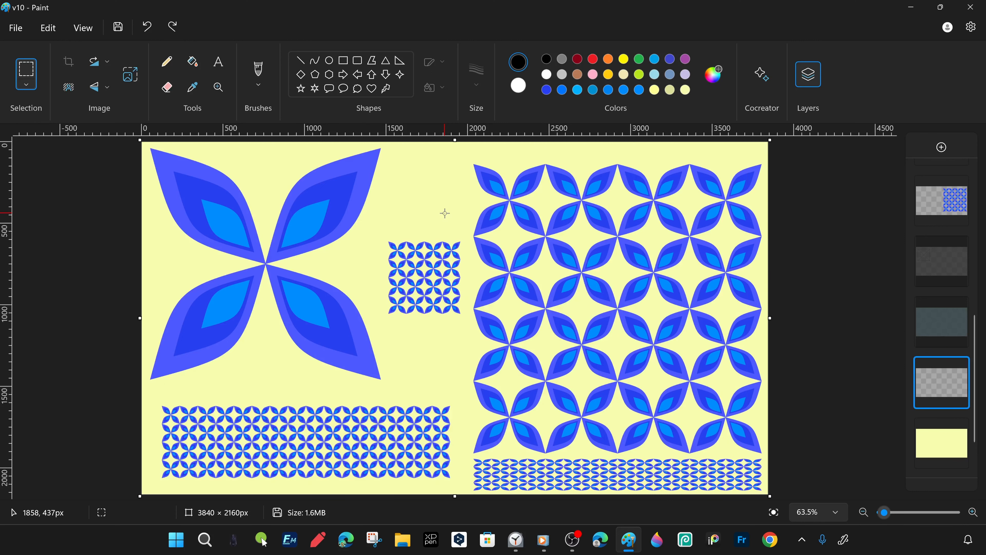
- Resize the black background to 97% and center it over the pale yellow layer
right_click(474, 221)
left_click(501, 412)
type("97")
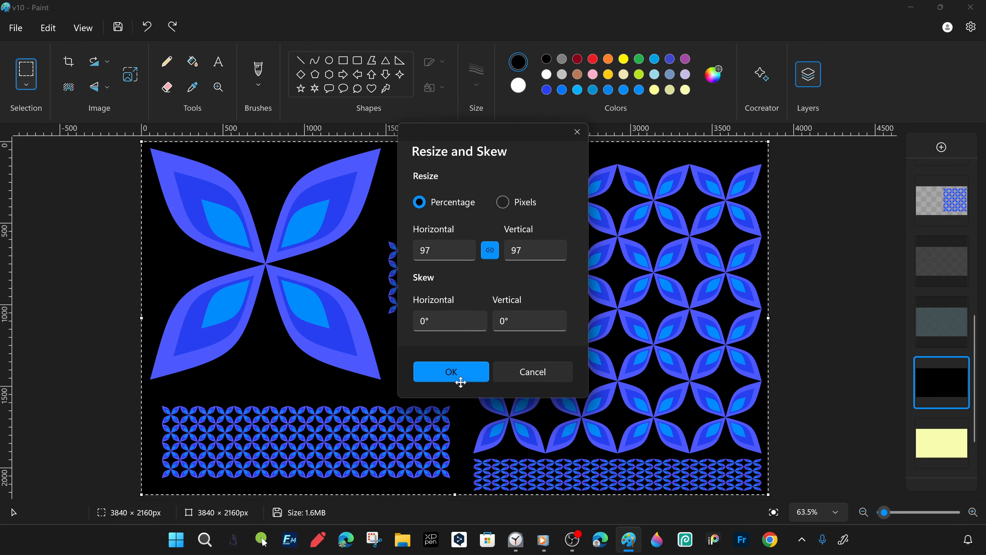
left_click(452, 372)
left_click_drag(455, 374, 457, 376)
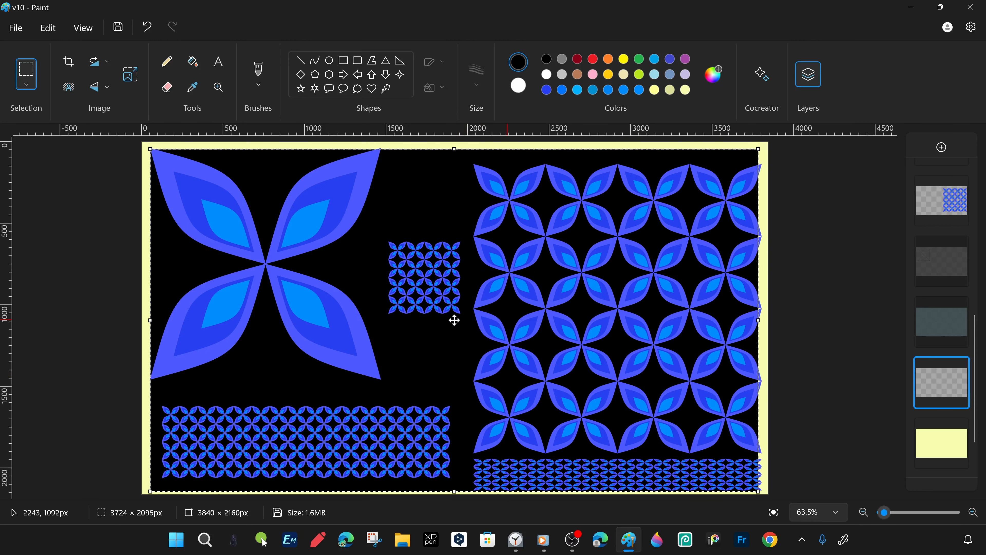
- Stretch the black panel's edges to about 3781 × 2095 px, leaving an even yellow border around it
left_click_drag(759, 320, 762, 321)
left_click_drag(150, 321, 147, 321)
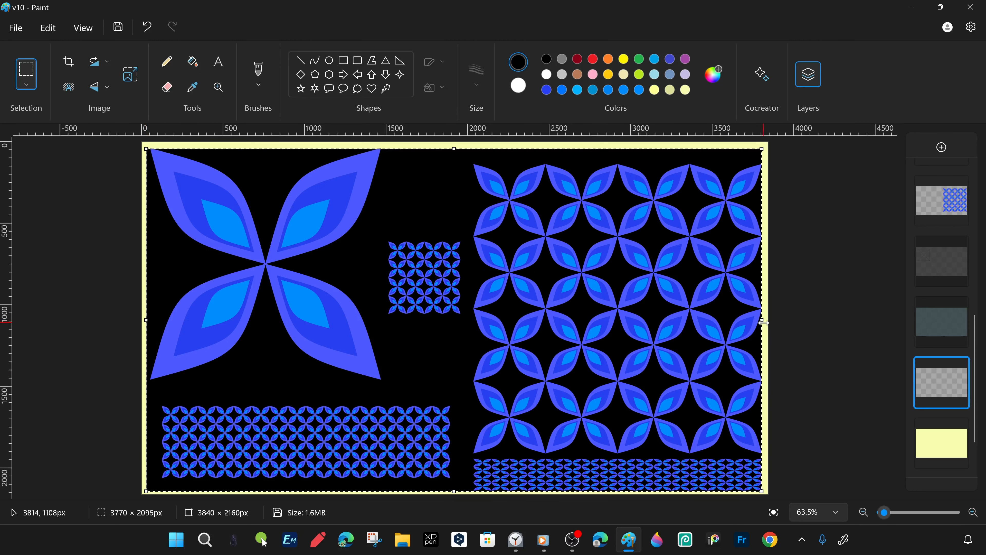
left_click_drag(761, 321, 763, 323)
left_click_drag(453, 490, 453, 488)
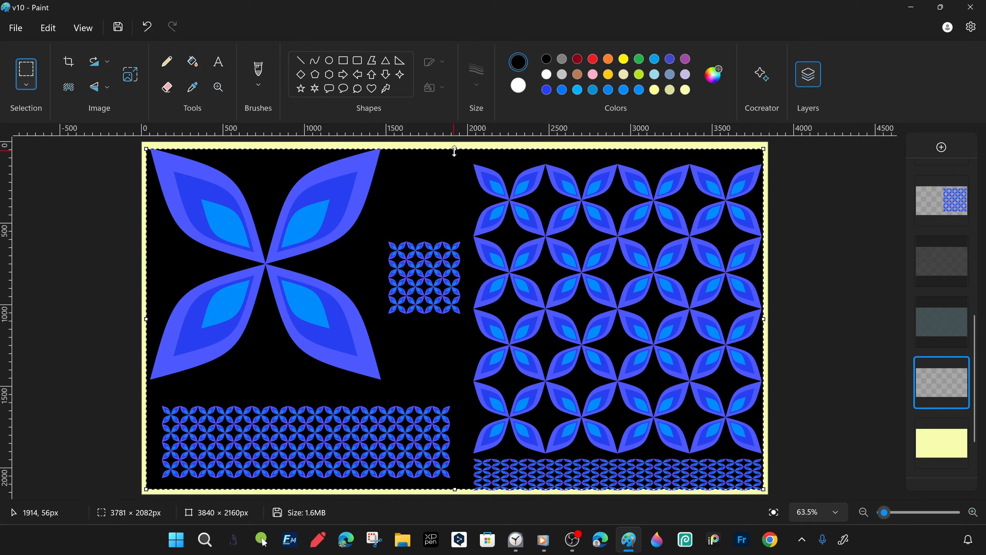
left_click_drag(455, 148, 455, 147)
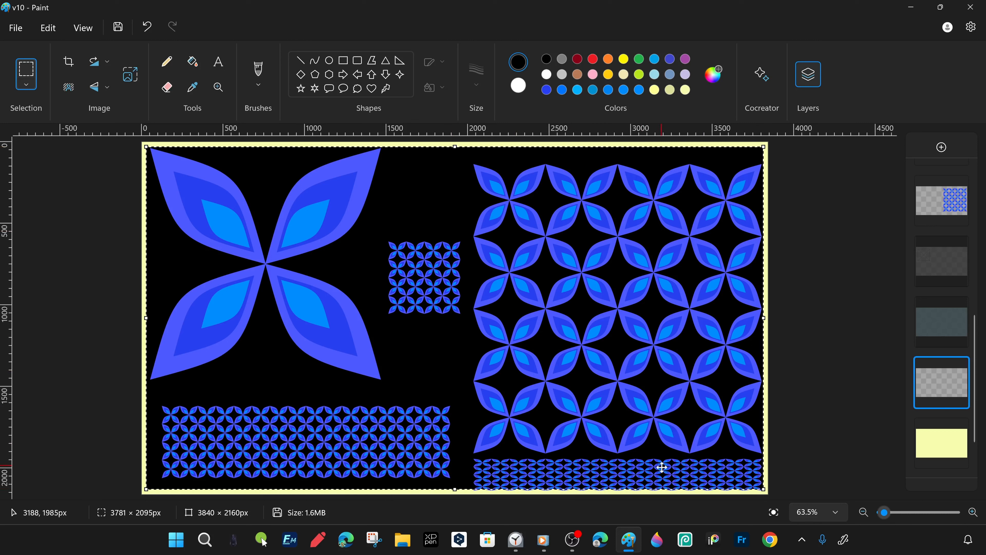
left_click(817, 184)
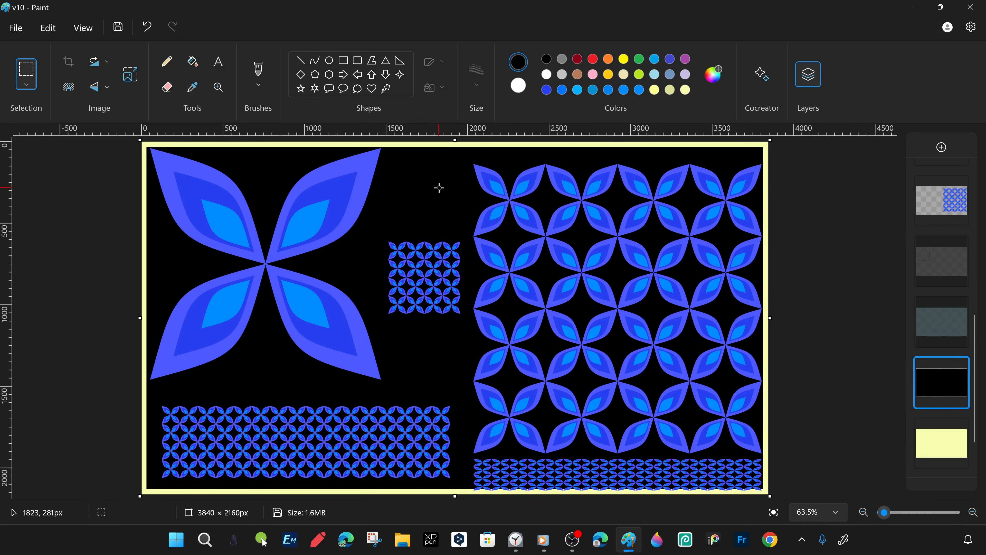
- Try inverting the picture's colors, undo the inversion, and toggle the black layer's visibility off and on
right_click(432, 199)
left_click(484, 424)
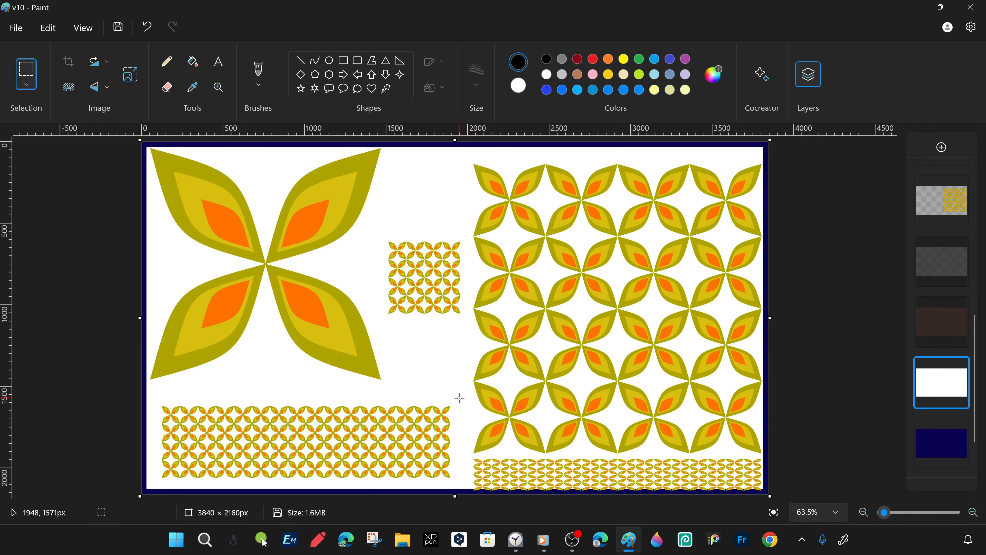
key("ctrl+z")
left_click(959, 366)
left_click(958, 366)
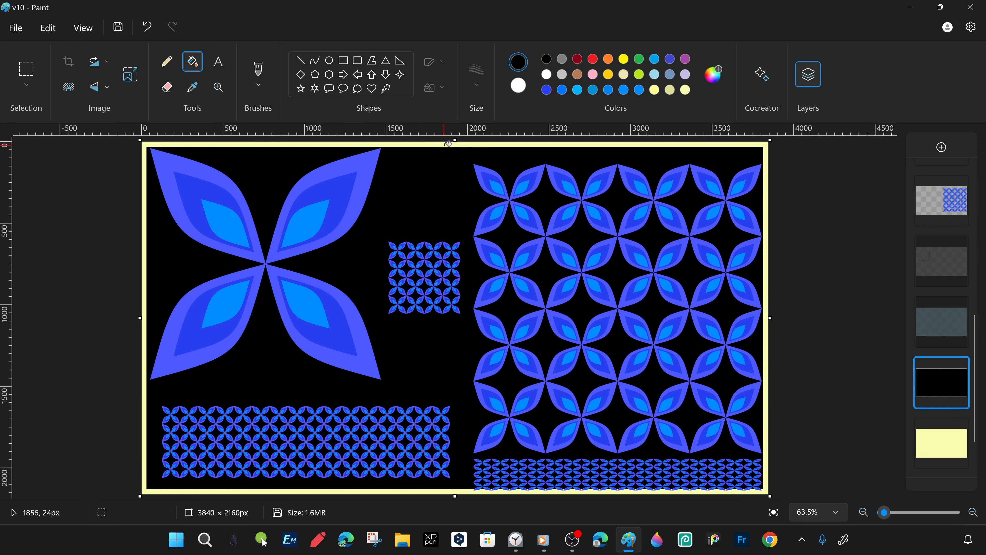
- Recolor the inner black panel pale yellow, hide the full yellow layer beneath it, and fill the surrounding border with black
left_click(942, 443)
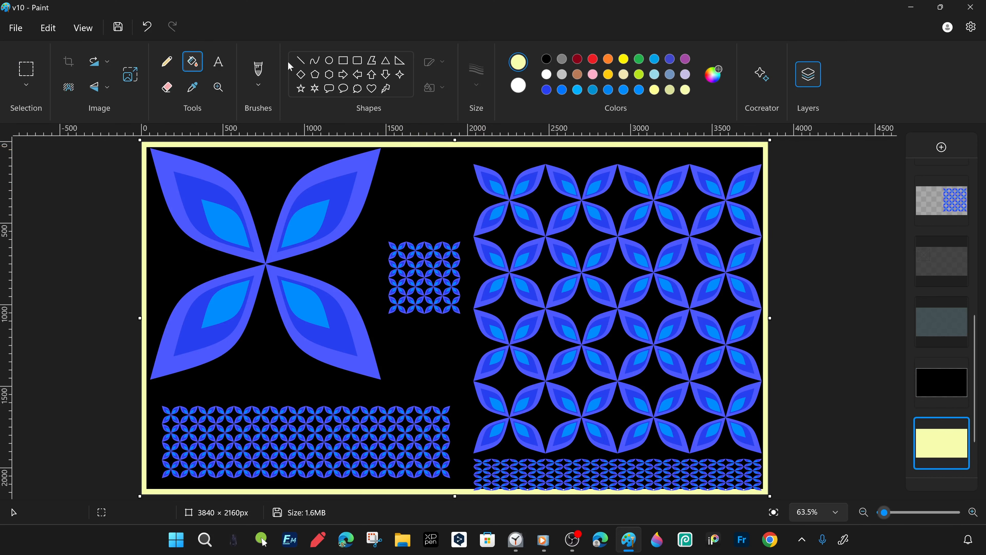
left_click(941, 382)
left_click(421, 188)
left_click(961, 428)
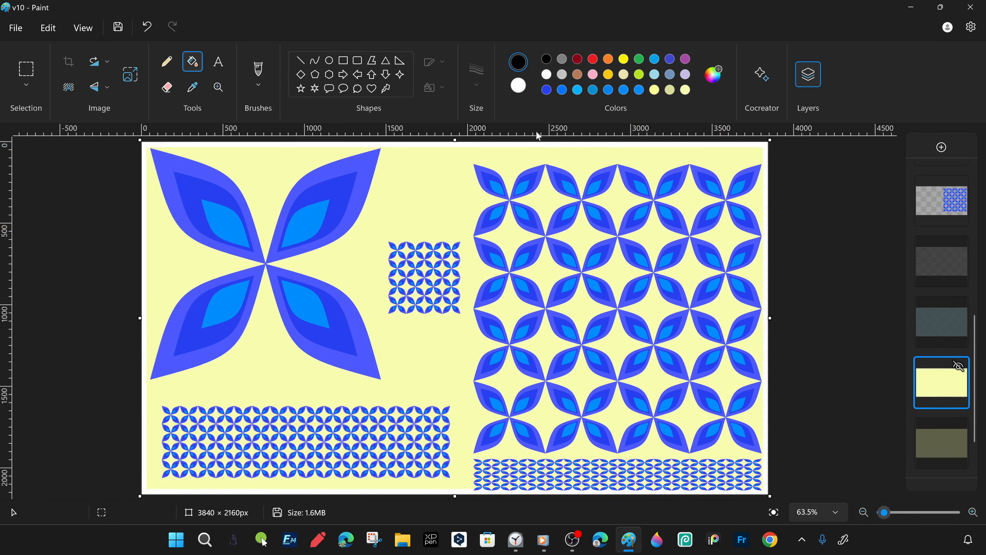
left_click(532, 144)
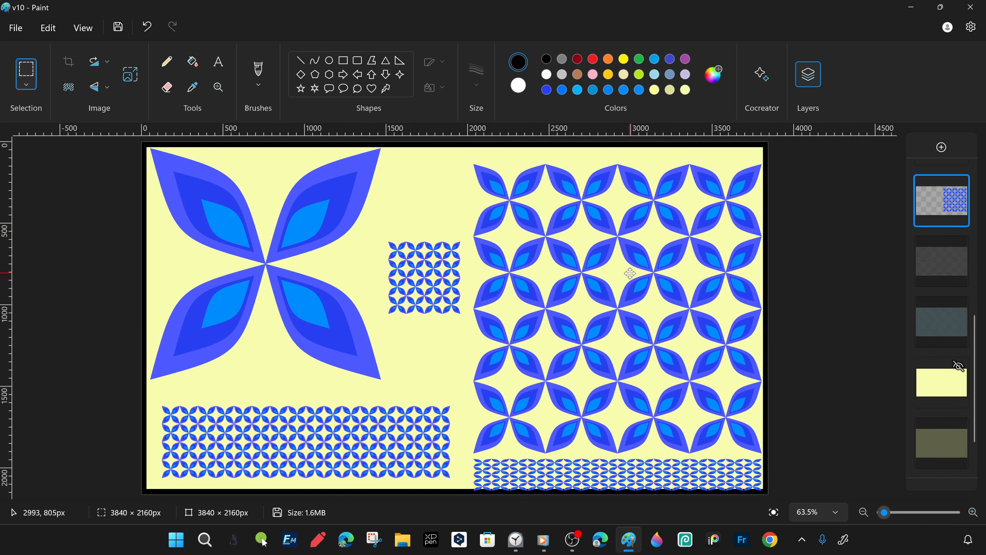
- Move the large flower grid slightly up and inward, away from the canvas border
left_click_drag(630, 273, 626, 265)
key("Up")
key("Up")
key("Up")
key("Up")
key("Up")
key("Up")
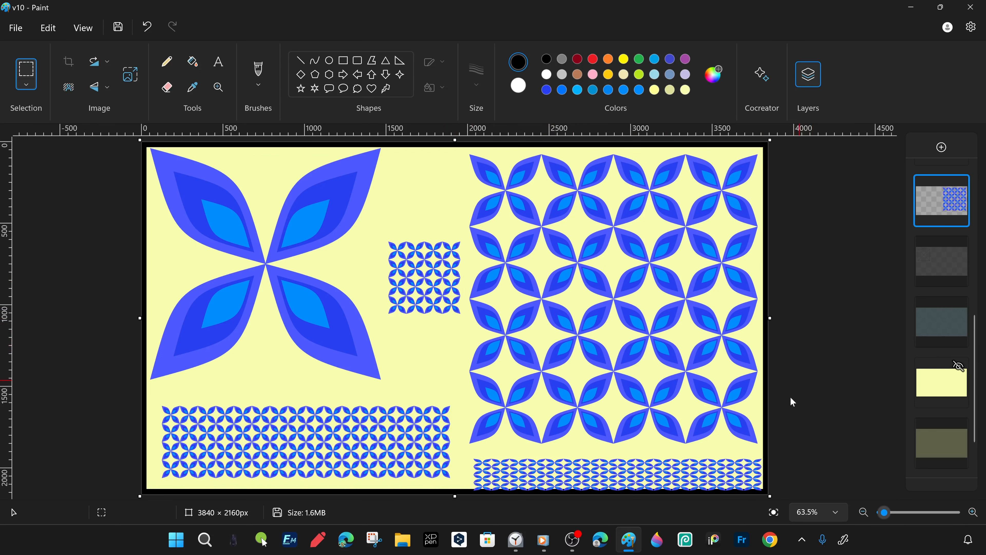
- Move the flattened narrow pattern strip beneath the large grid slightly up and inward, clear of the border
scroll(941, 244, "up", 4)
left_click(941, 194)
left_click_drag(459, 404, 773, 504)
left_click_drag(606, 480, 602, 473)
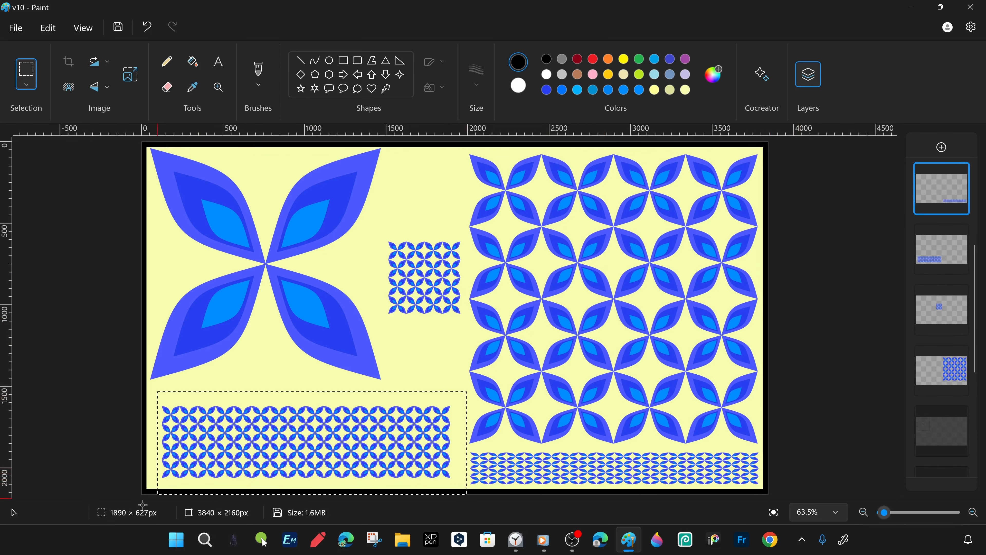
- Shift the long small-flower strip slightly toward the border and raise the small square pattern block a little, each on its own layer
left_click(941, 250)
left_click_drag(147, 397, 462, 485)
left_click_drag(306, 441, 299, 443)
left_click(941, 310)
left_click_drag(369, 229, 485, 332)
left_click_drag(430, 272, 430, 267)
left_click(944, 322)
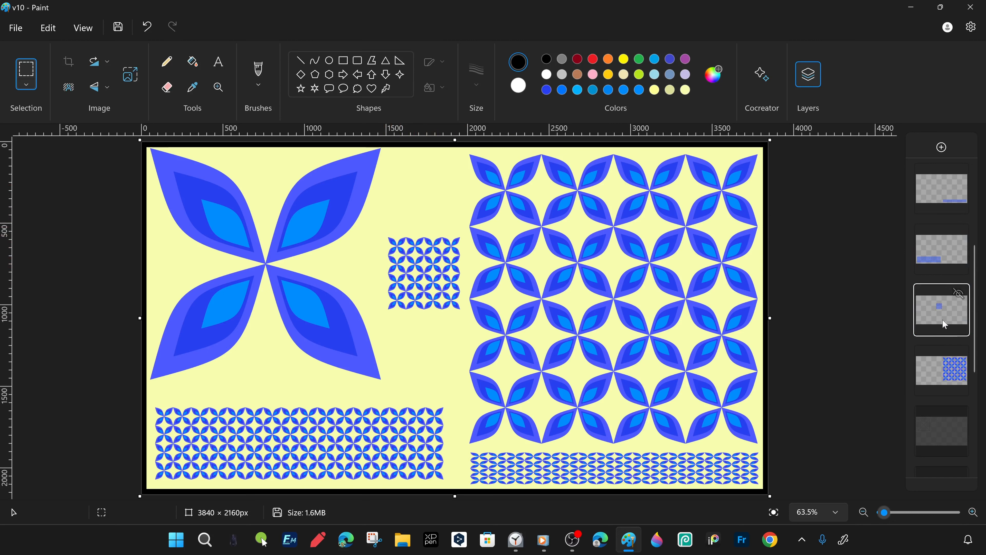
- Move the single large flower slightly down and inward on its layer so it clears the border
scroll(947, 279, "up", 2)
left_click(958, 208)
left_click_drag(400, 393, 2, 137)
left_click_drag(254, 280, 258, 286)
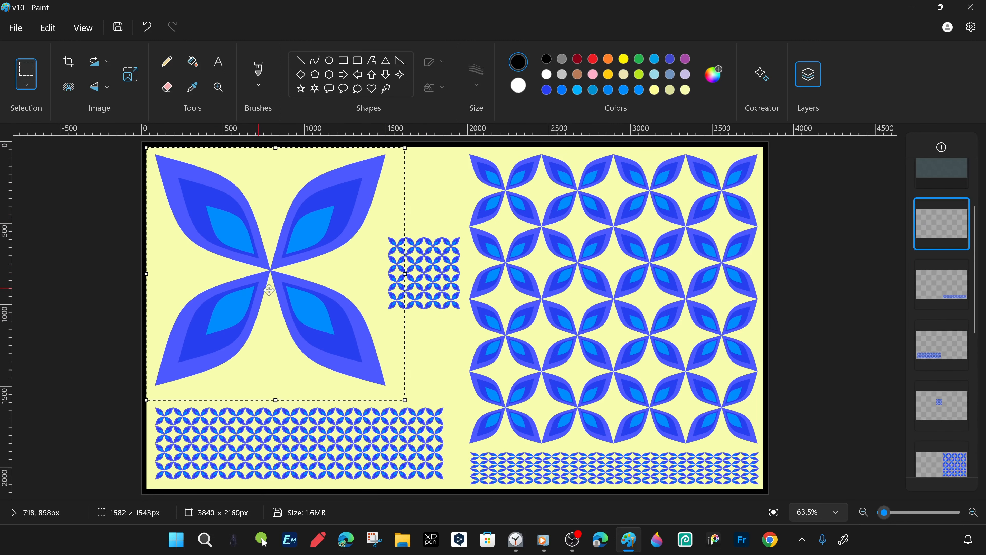
- Nudge the long small-flower strip slightly down and outward beneath the large flower
left_click(947, 342)
left_click_drag(465, 399, 150, 494)
left_click_drag(234, 457, 231, 461)
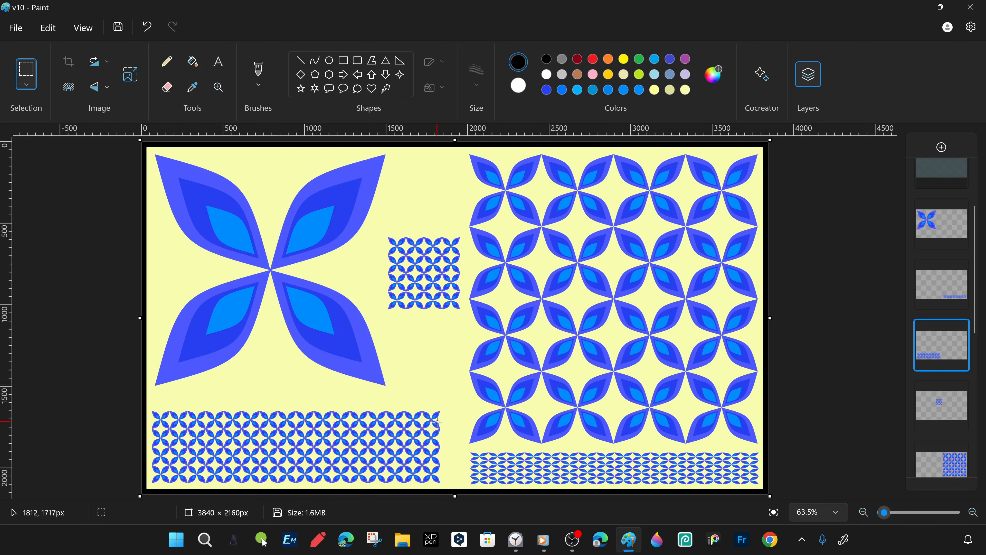
- Save a copy of the picture as v11 and dismiss the timer notification
left_click(15, 27)
mouse_move(44, 154)
left_click(203, 156)
type("v11")
key("Return")
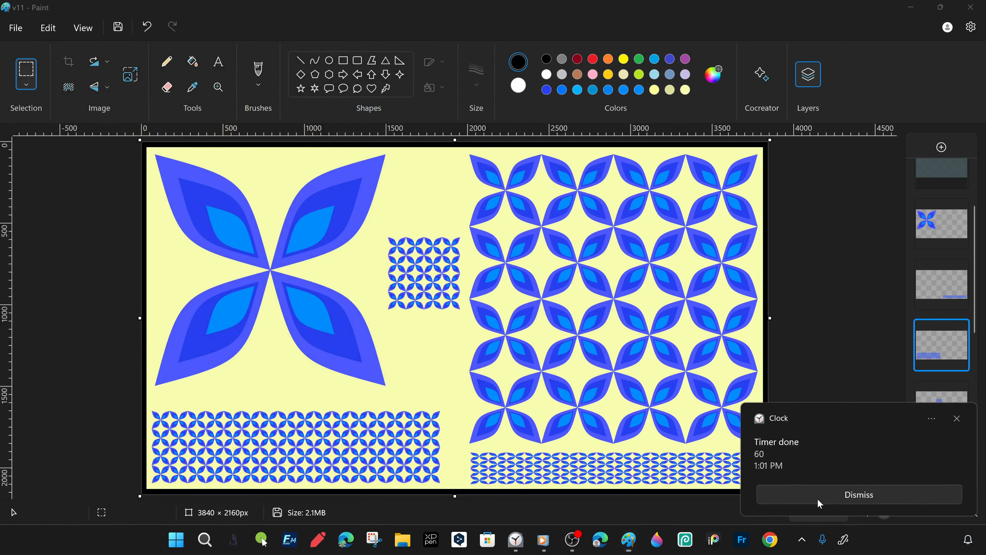
left_click(820, 503)
- Invert the picture's colors and save the inverted version as v12
right_click(451, 330)
left_click(493, 330)
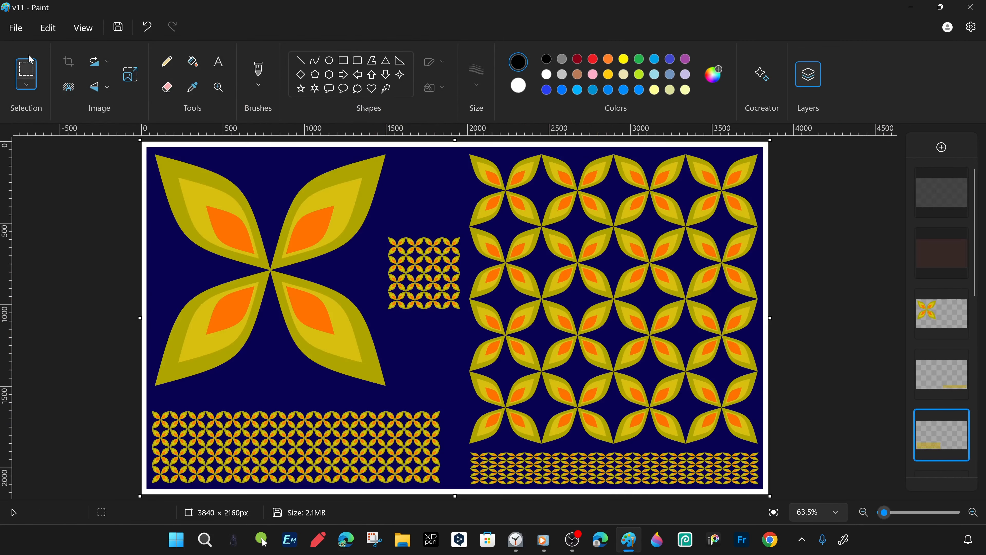
key("ctrl+shift+s")
type("v12")
key("Return")
key("Return")
- Invert the picture's colors again and minimize the window to reach the desktop
right_click(444, 341)
left_click(488, 327)
left_click(911, 7)
- Create a folder on the desktop and name it "Simple floral geometric patterns V1"
right_click(198, 288)
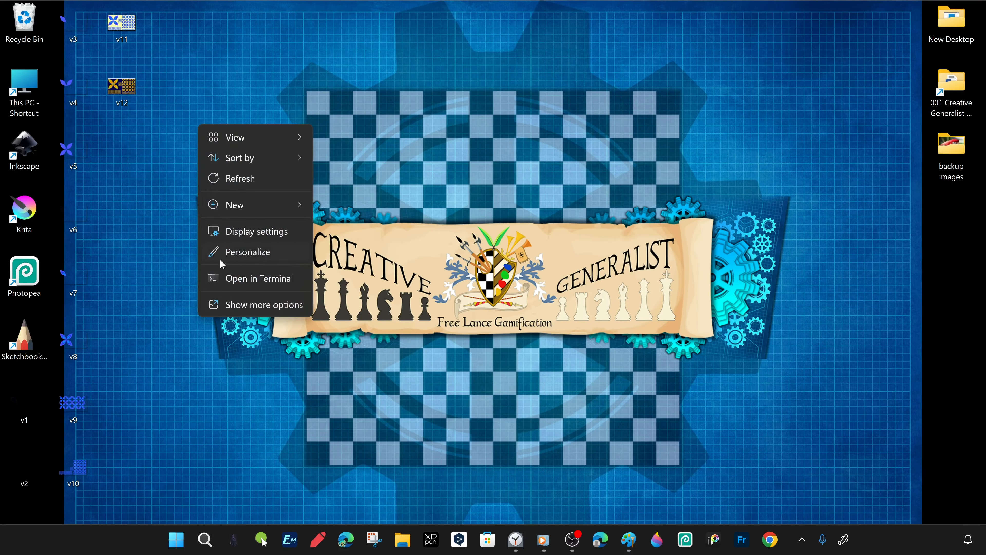
mouse_move(241, 204)
left_click(337, 206)
left_click(157, 202)
right_click(218, 279)
left_click(286, 307)
type("Simple floral geometric pattern")
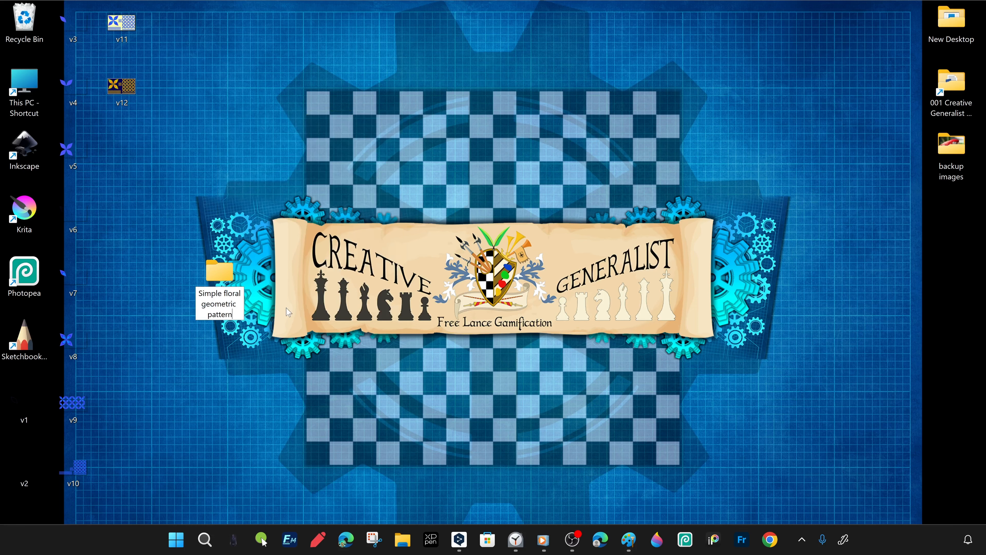
left_click(339, 317)
- Move all the version images, v1 to v12, from the desktop into the new pattern folder
left_click_drag(173, 3, 58, 494)
left_click_drag(73, 403, 220, 272)
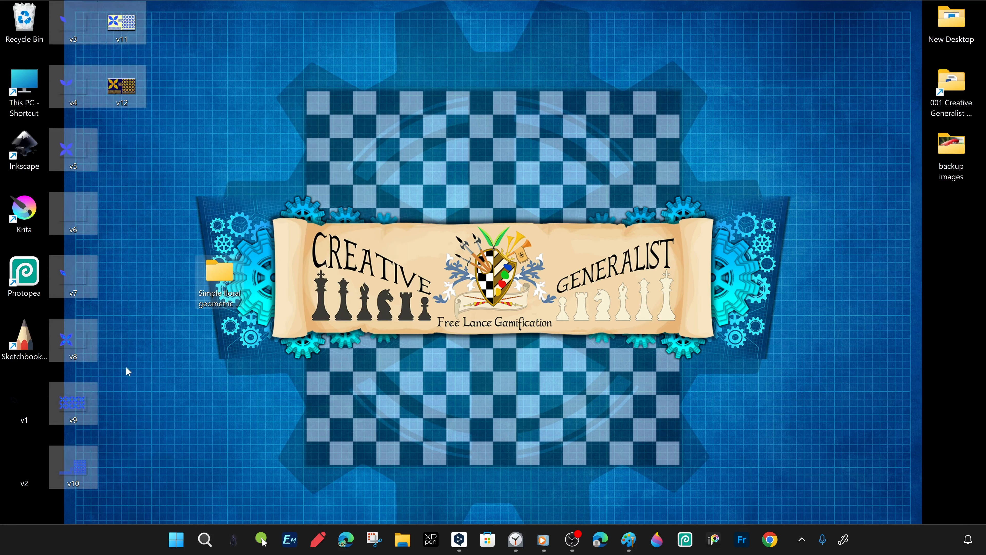
left_click_drag(126, 366, 16, 491)
left_click_drag(25, 466, 37, 396)
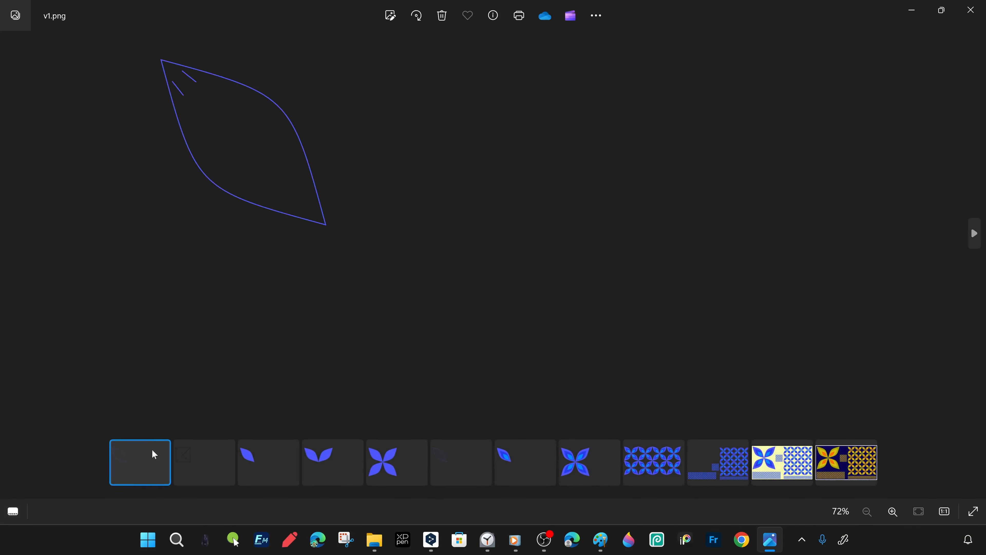
- In Photos, select all twelve version images, v1 to v12, to compare them side by side
left_click(226, 448)
left_click(290, 449)
left_click(611, 448)
left_click(548, 449)
left_click(483, 448)
left_click(419, 448)
left_click(355, 448)
left_click(676, 449)
left_click(740, 449)
left_click(803, 448)
left_click(868, 449)
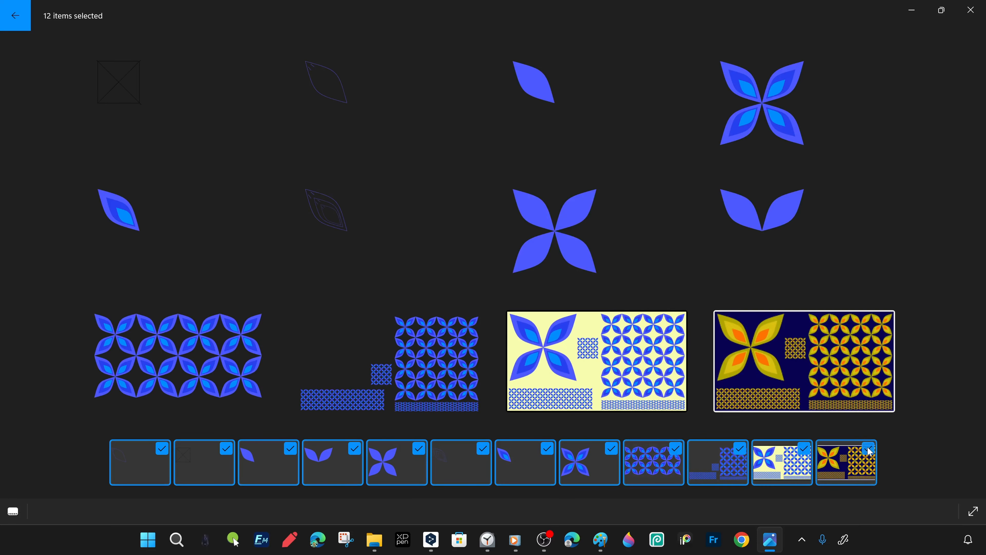
- Remove v1, v2, v4, v5 and v6 from the comparison, view v12 on its own, and close Photos
left_click(483, 448)
left_click(419, 448)
left_click(355, 449)
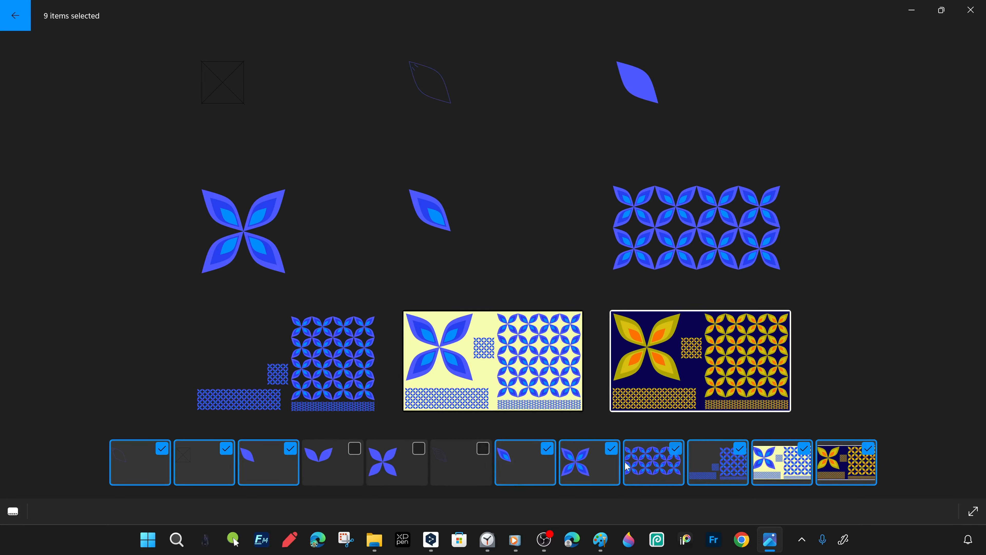
left_click(162, 449)
left_click(226, 448)
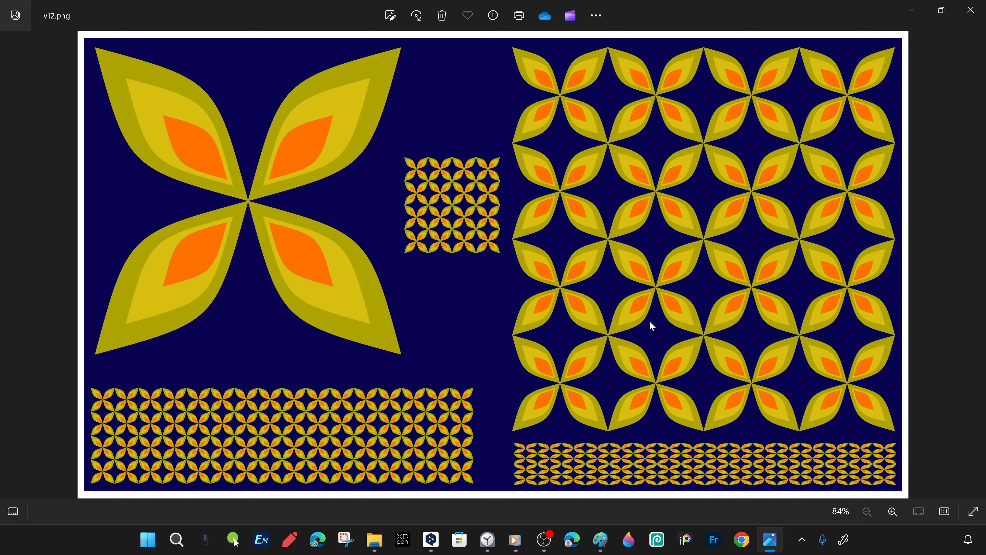
left_click(970, 10)
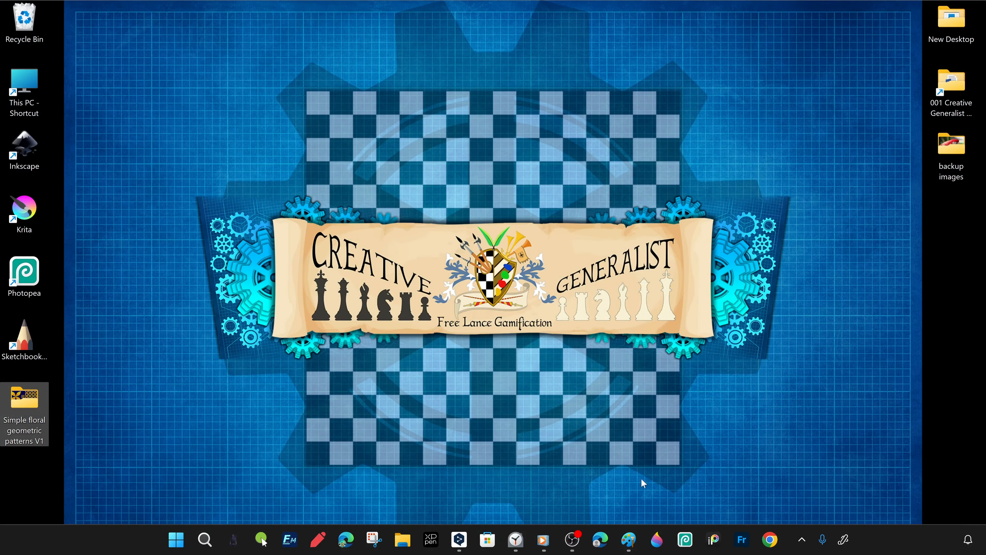